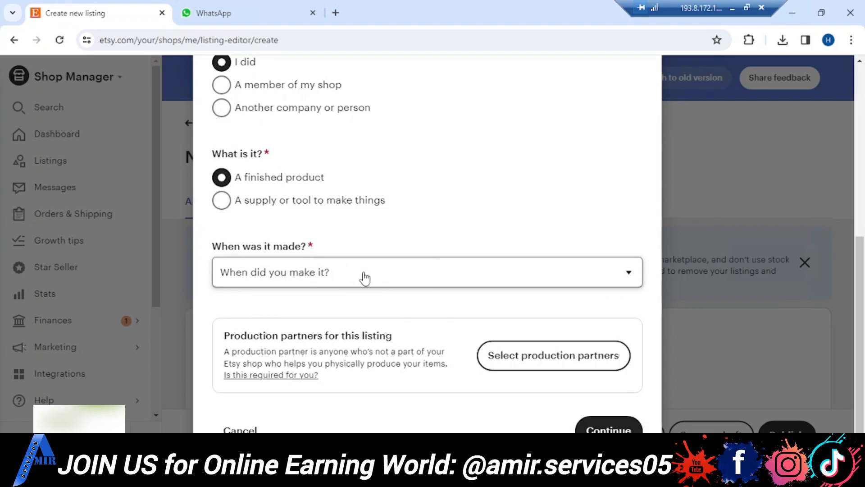
# - Set the item's production period to 2020 - 2024 and continue to the new listing form
pyautogui.click(386, 278)
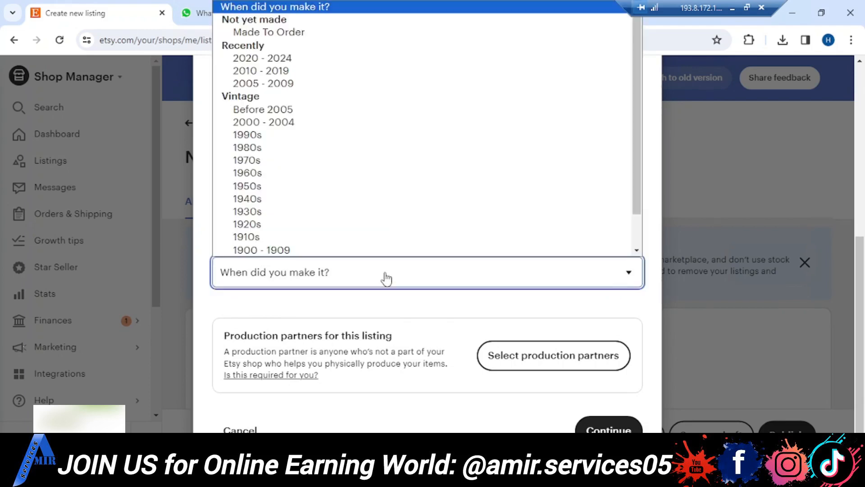
pyautogui.click(300, 58)
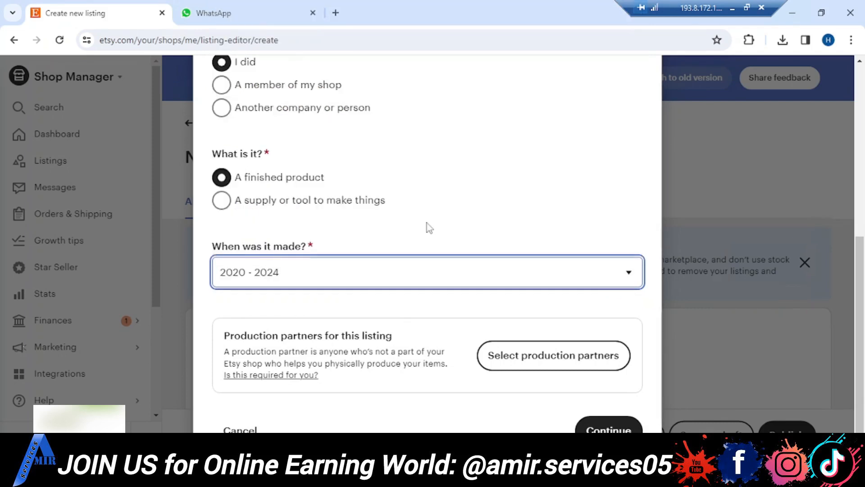
pyautogui.scroll(-1, 445, 317)
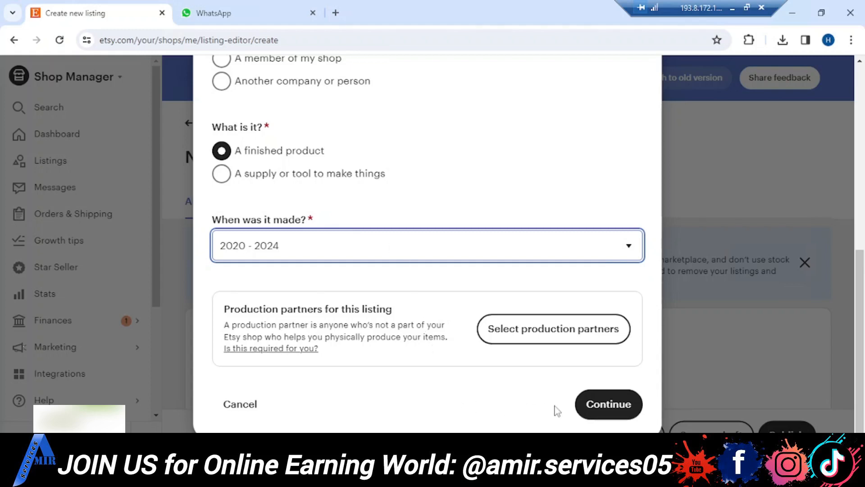
pyautogui.click(608, 407)
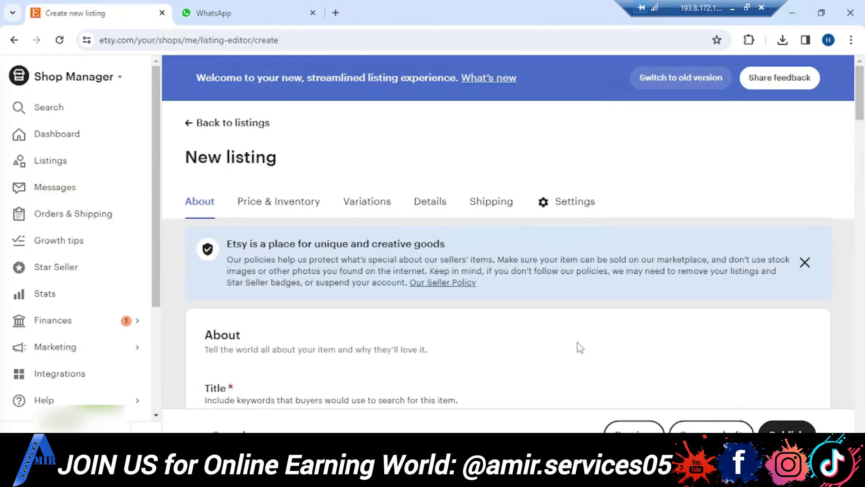
# - From Word, copy "Leather Wallets Slim Bifold Wallet RFID Blocking Minimalist with 2 ID Window, 8 Card Slots, Gift for Him" into the listing title
pyautogui.scroll(-2, 577, 347)
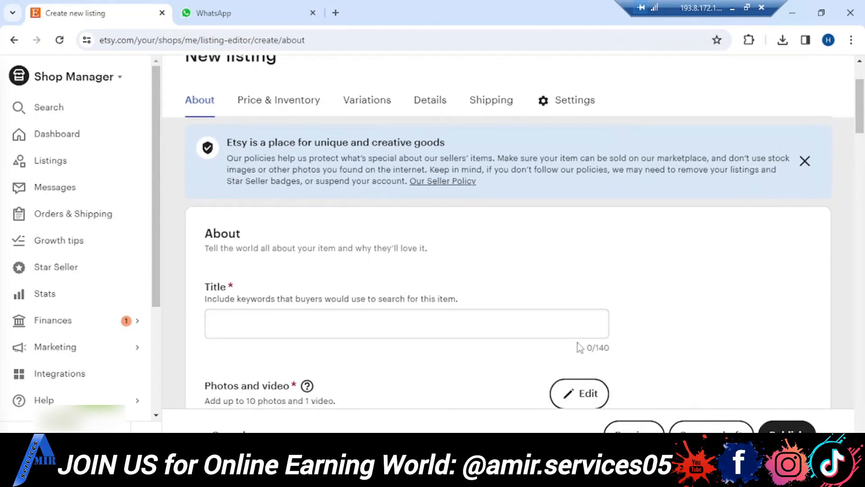
pyautogui.scroll(-2, 579, 346)
pyautogui.scroll(-1, 577, 347)
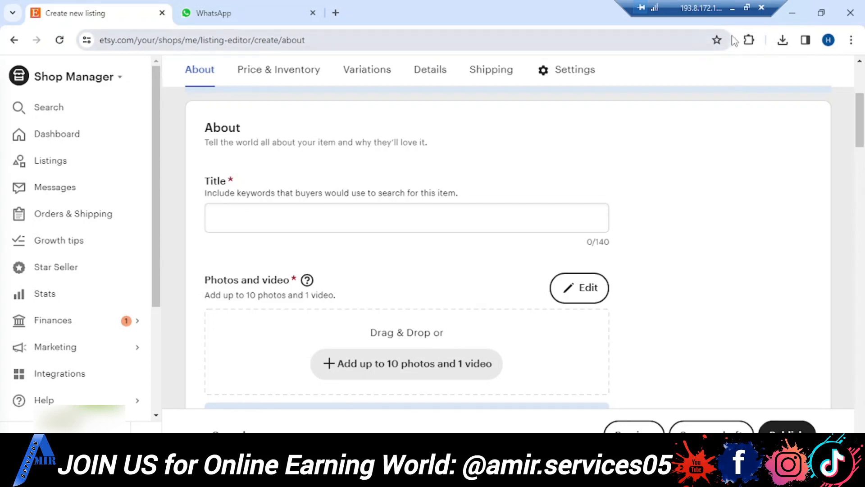
pyautogui.click(733, 10)
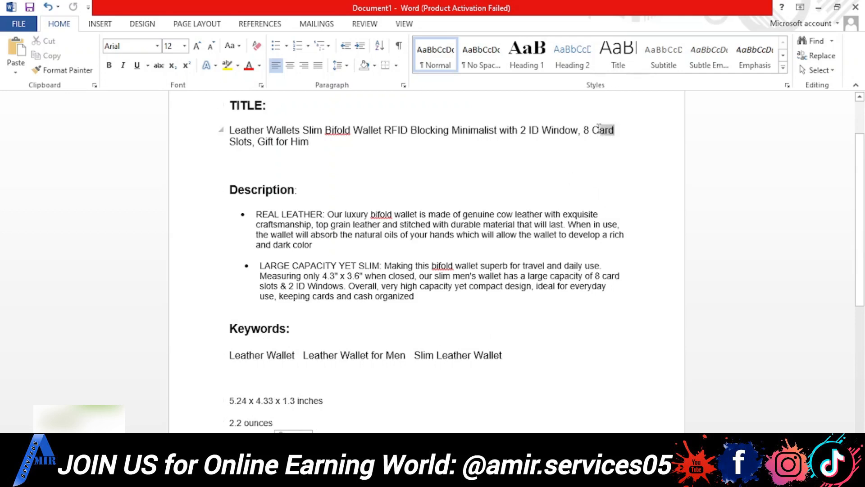
pyautogui.moveTo(592, 130); pyautogui.dragTo(230, 133)
pyautogui.click(301, 143)
pyautogui.moveTo(311, 143); pyautogui.dragTo(230, 130)
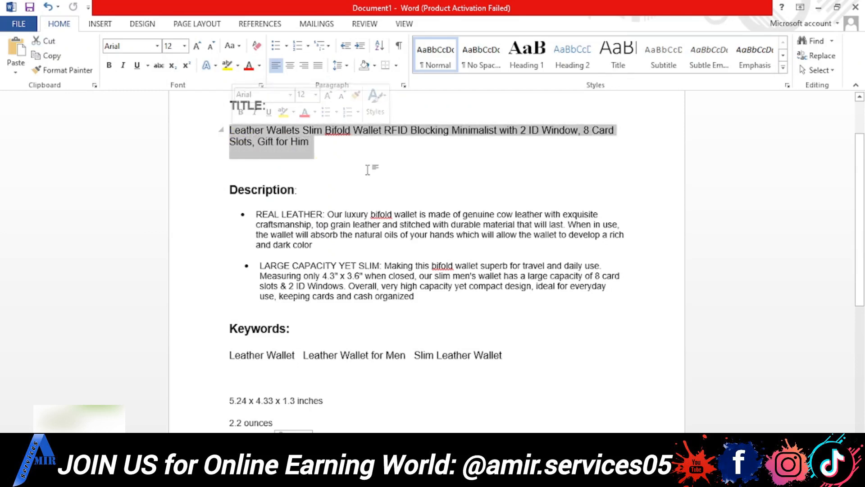
pyautogui.hotkey('ctrl', 'c')
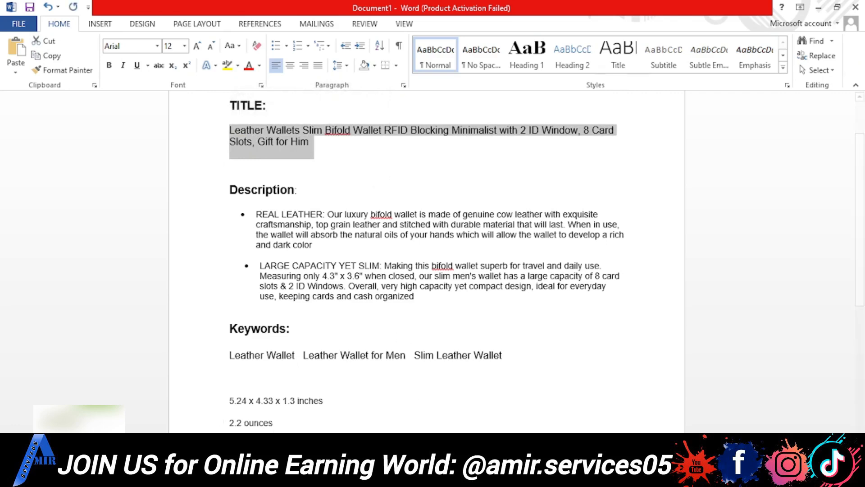
pyautogui.click(455, 476)
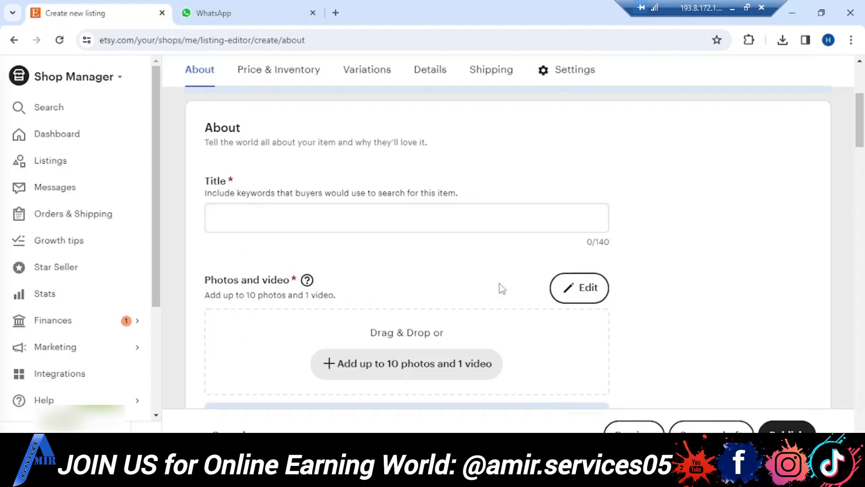
pyautogui.click(472, 223)
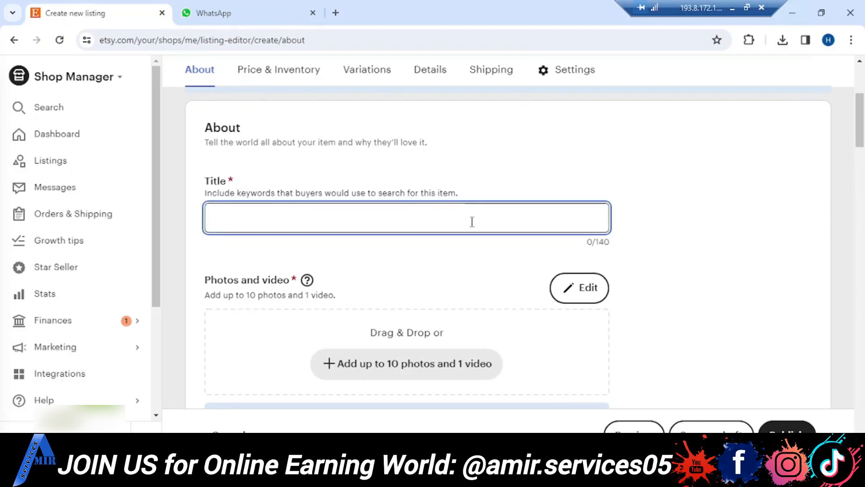
pyautogui.hotkey('ctrl', 'v')
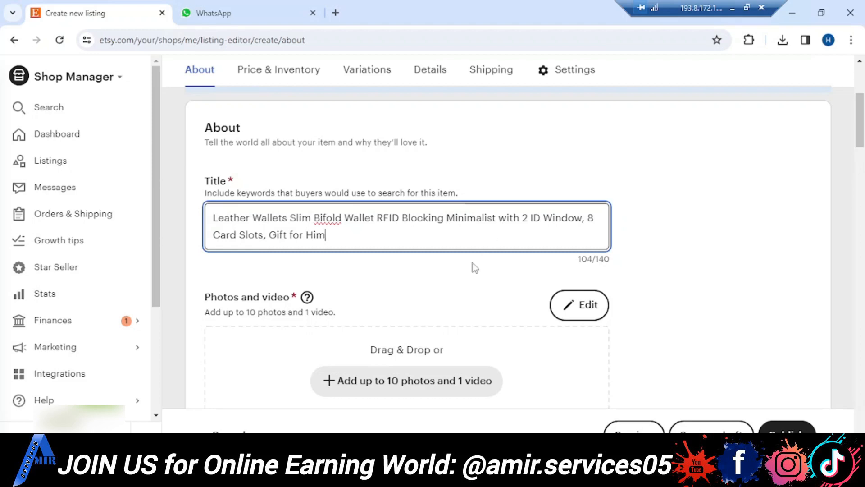
# - Upload the five "WhatsApp Image 2024-01-07 at 9.07.49 PM" photos from the Downloads folder to the listing
pyautogui.scroll(-2, 474, 268)
pyautogui.scroll(-2, 474, 267)
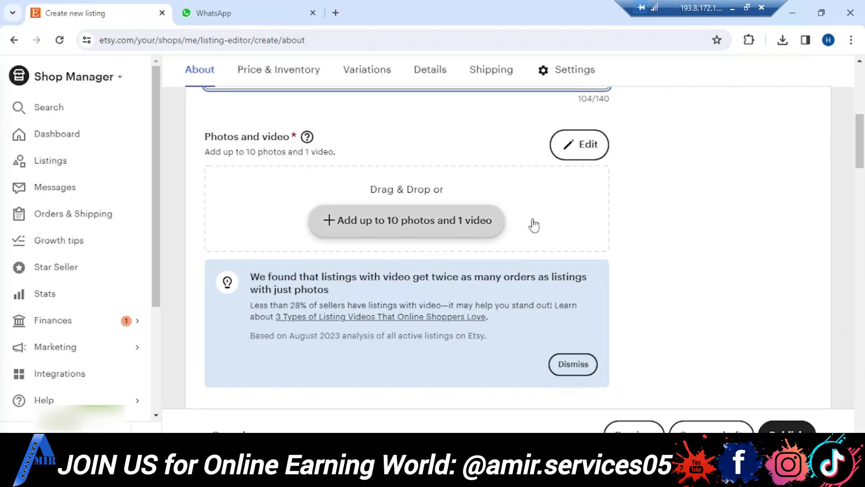
pyautogui.click(437, 223)
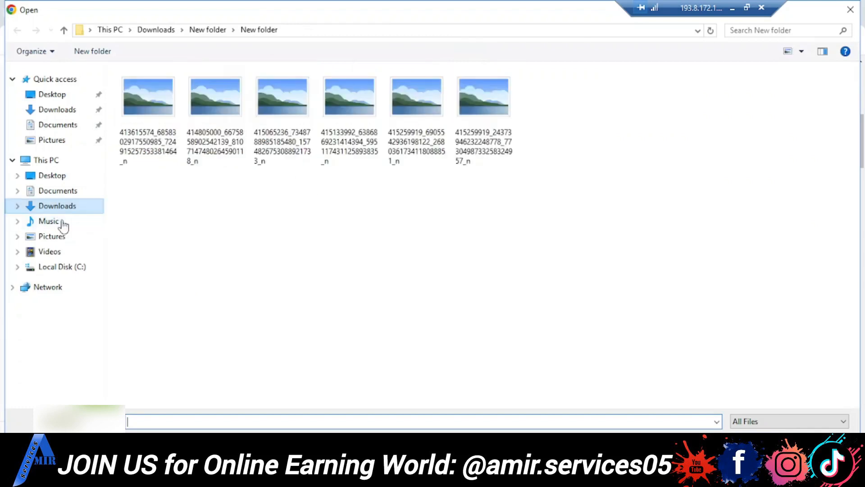
pyautogui.click(53, 239)
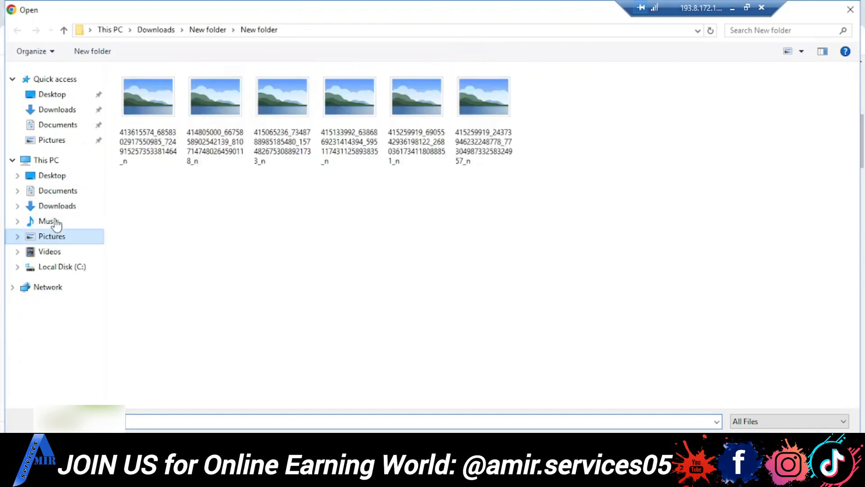
pyautogui.click(57, 208)
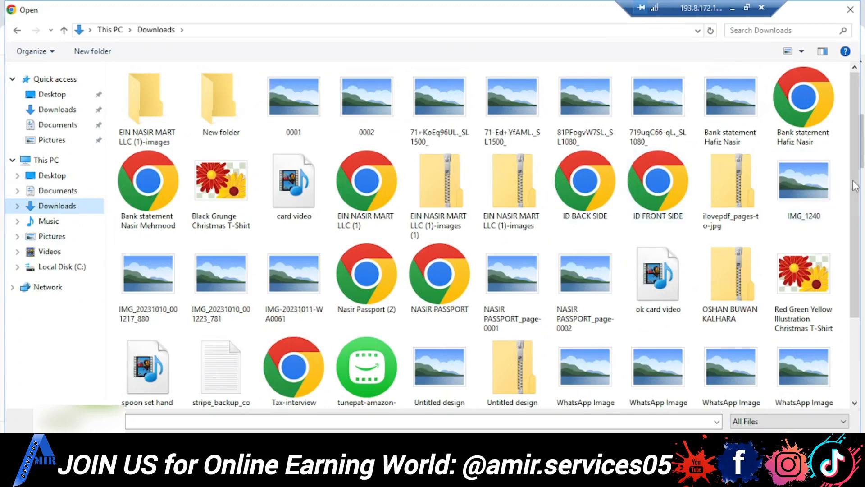
pyautogui.moveTo(858, 229); pyautogui.dragTo(855, 321)
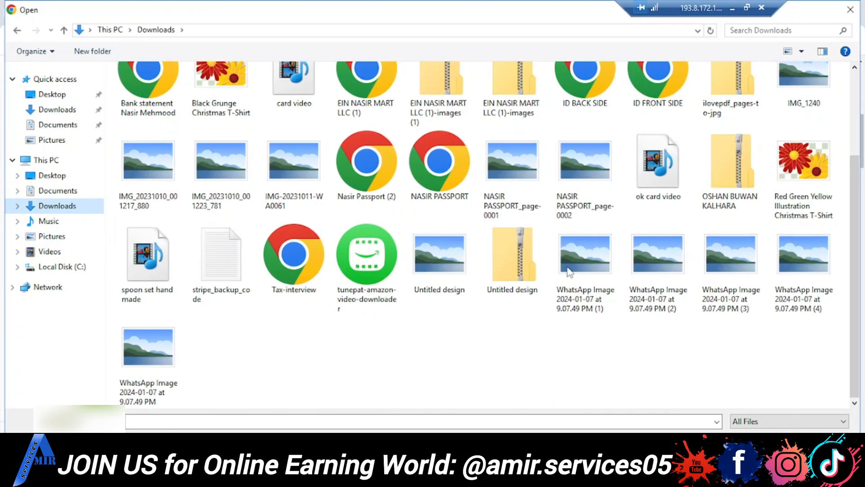
pyautogui.click(591, 258)
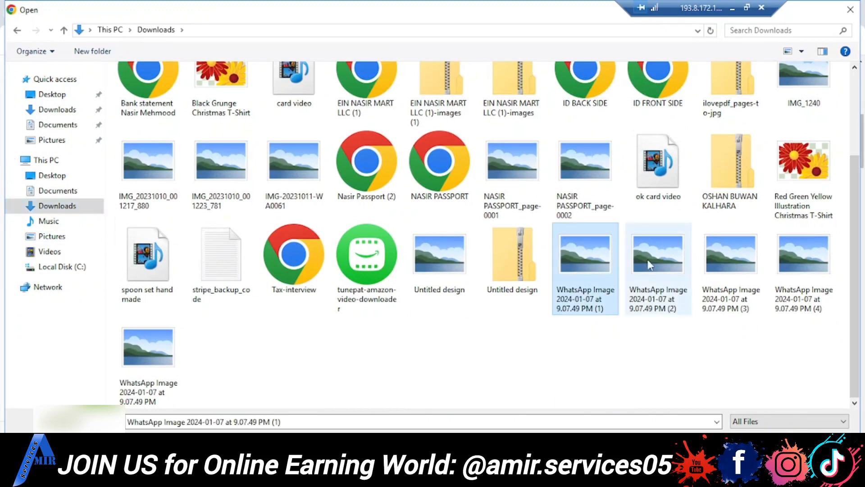
pyautogui.keyDown('ctrl'); pyautogui.click(647, 260); pyautogui.keyUp('ctrl')
pyautogui.keyDown('ctrl'); pyautogui.click(741, 259); pyautogui.keyUp('ctrl')
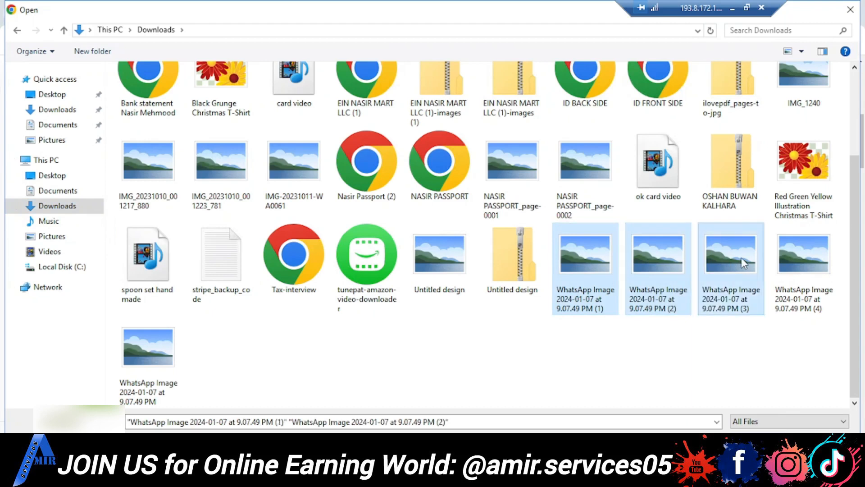
pyautogui.keyDown('ctrl'); pyautogui.click(803, 256); pyautogui.keyUp('ctrl')
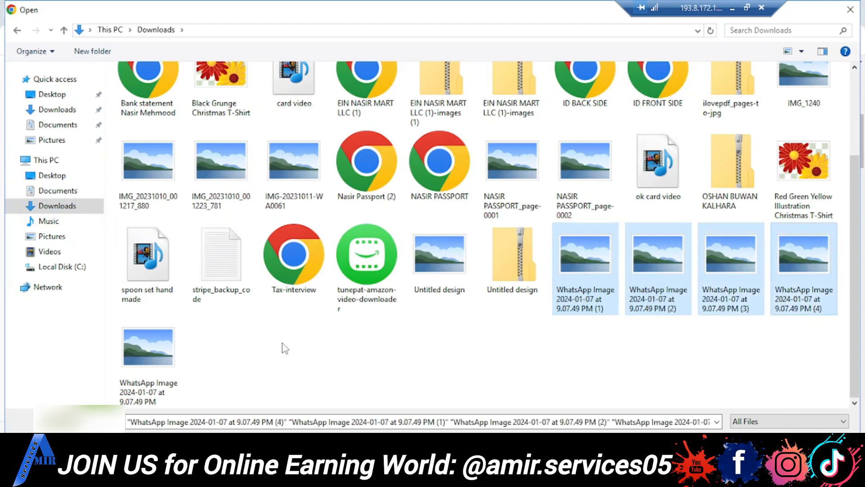
pyautogui.keyDown('ctrl'); pyautogui.click(161, 370); pyautogui.keyUp('ctrl')
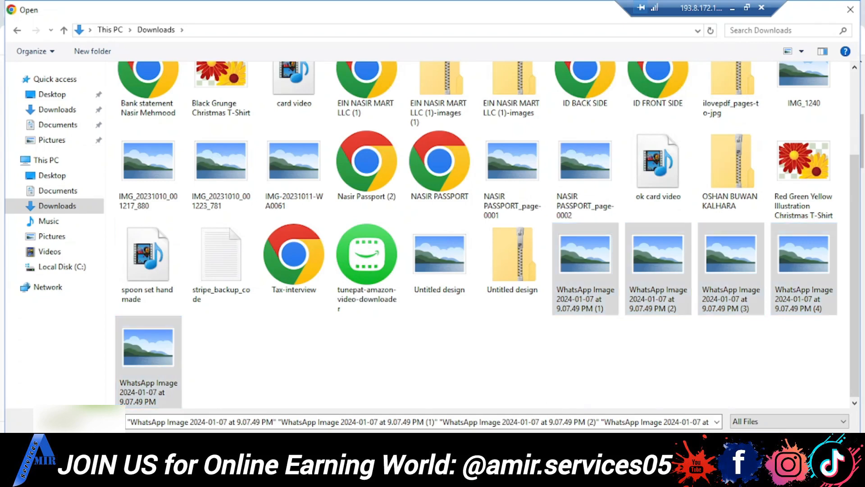
pyautogui.press('Return')
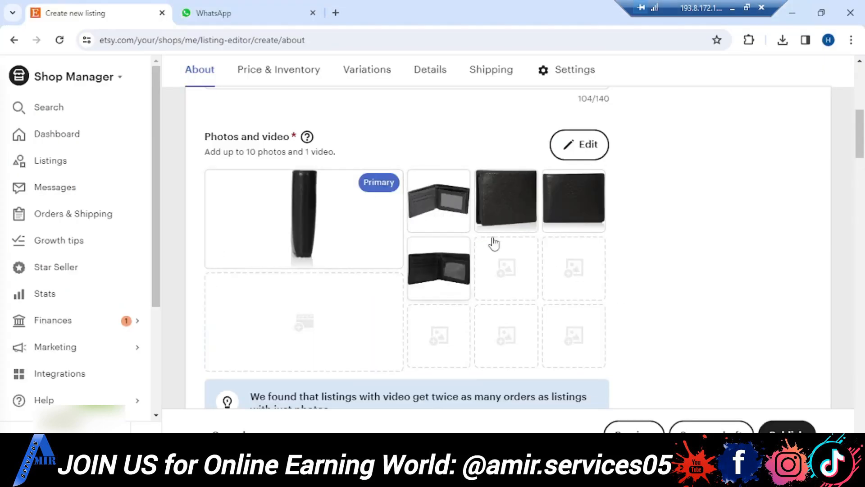
# - Make the fourth photo, showing the closed wallet from the front, the listing's primary photo
pyautogui.moveTo(454, 282)
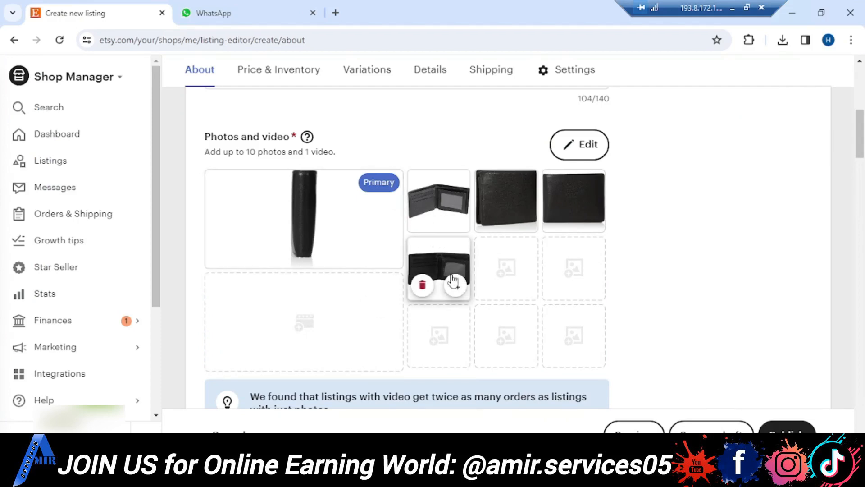
pyautogui.moveTo(297, 197)
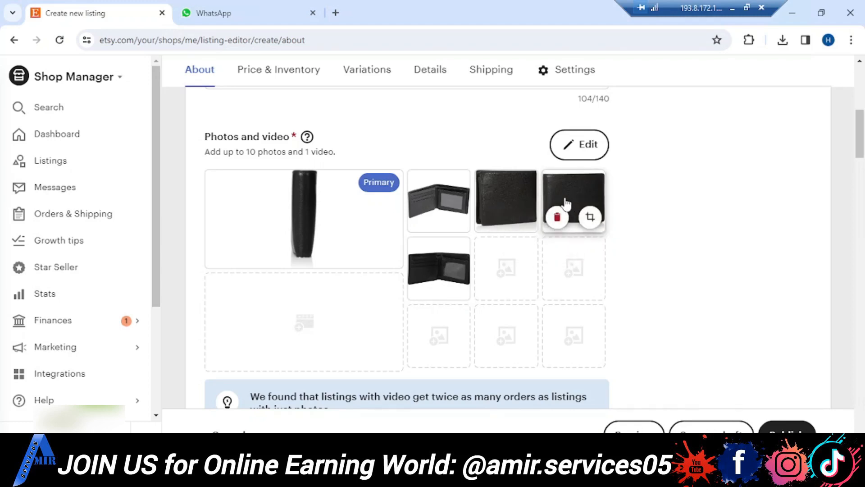
pyautogui.moveTo(565, 203); pyautogui.dragTo(354, 249)
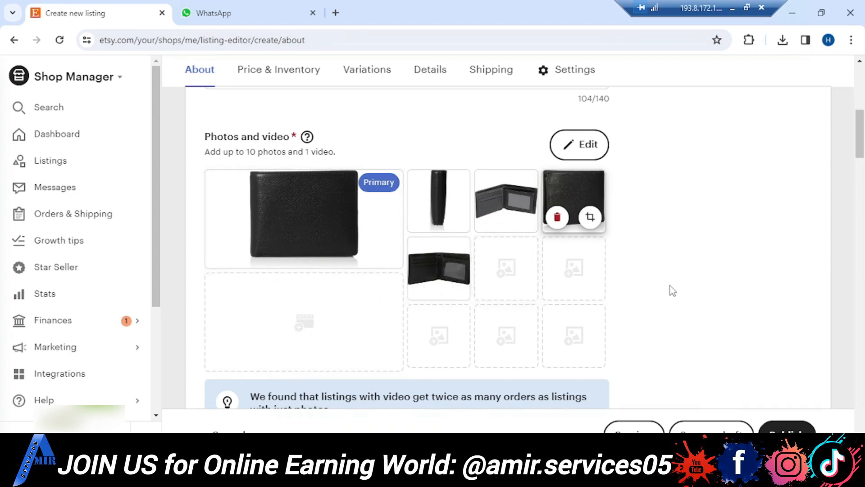
# - Copy the REAL LEATHER and LARGE CAPACITY YET SLIM bullet points from the Word document into the listing's description
pyautogui.scroll(-2, 669, 286)
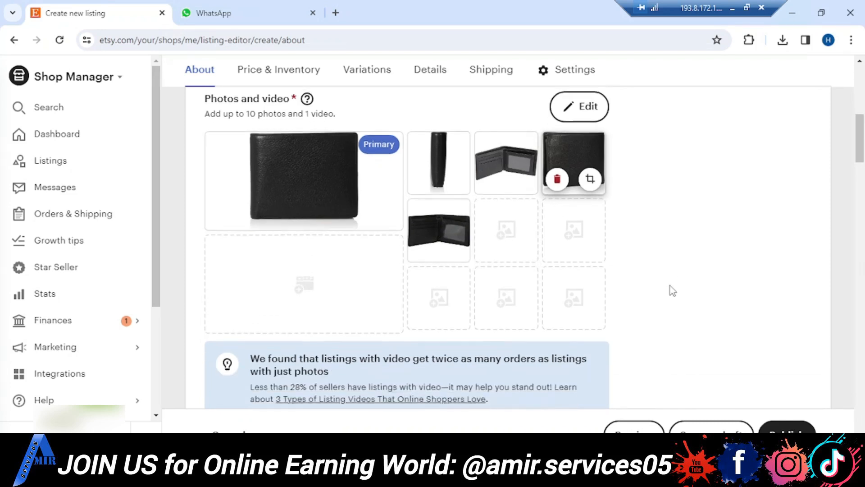
pyautogui.scroll(-3, 669, 286)
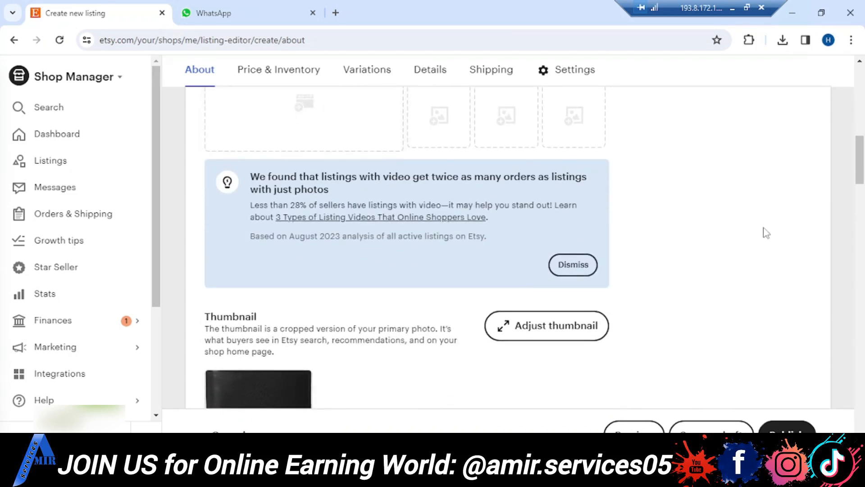
pyautogui.scroll(-3, 768, 235)
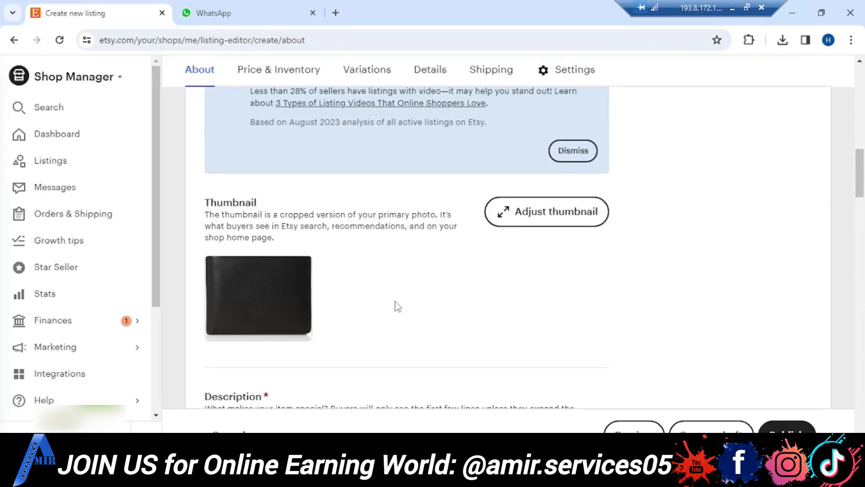
pyautogui.scroll(-2, 395, 302)
pyautogui.scroll(-3, 396, 306)
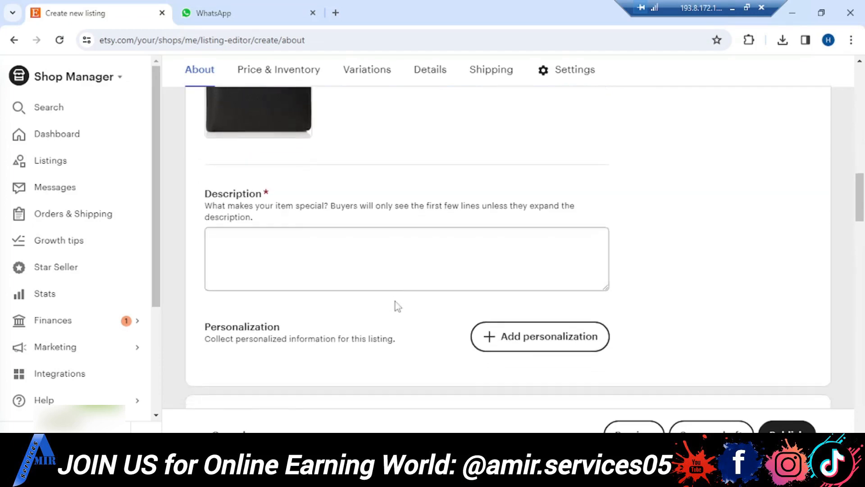
pyautogui.click(333, 249)
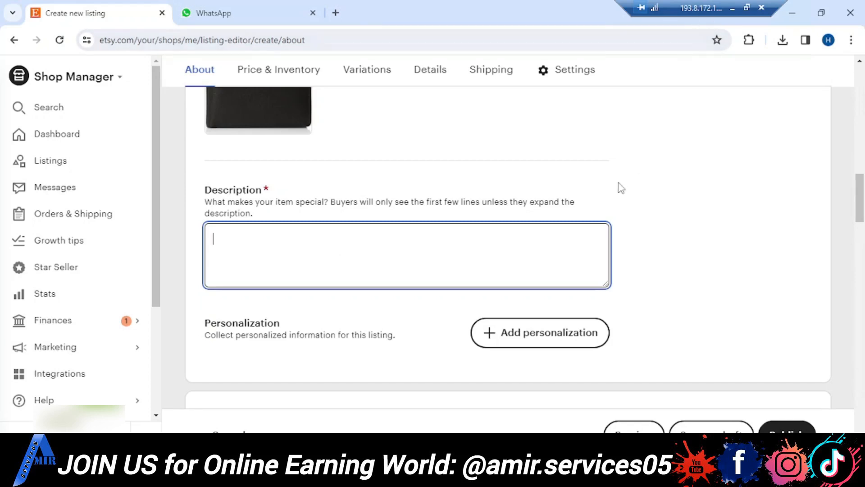
pyautogui.click(733, 9)
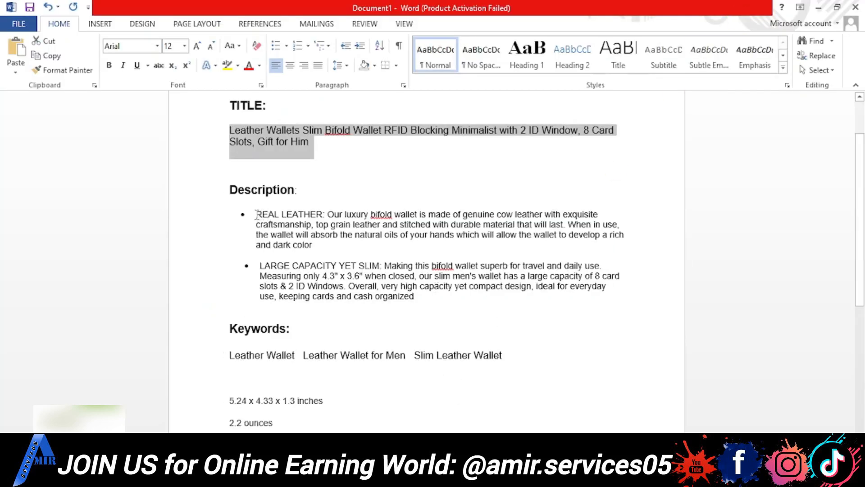
pyautogui.moveTo(255, 214); pyautogui.dragTo(420, 295)
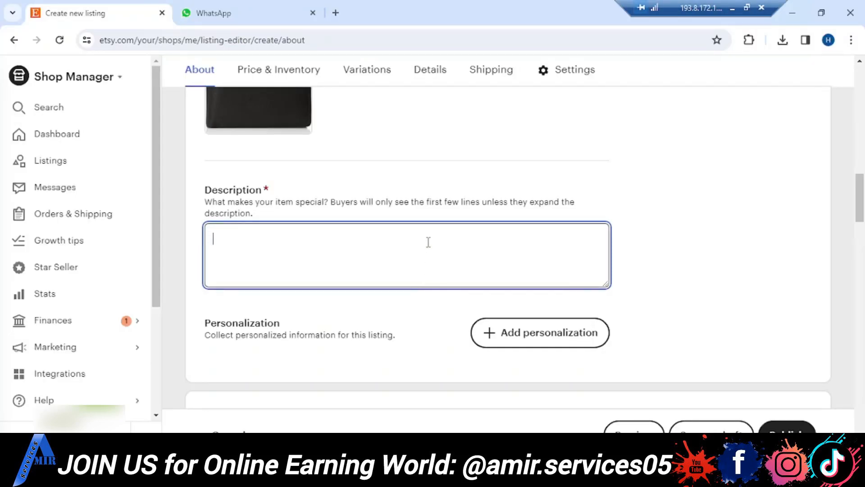
pyautogui.write('•\tREAL LEATHER: Our luxury bifold wallet is made of genuine cow leather with exquisite craftsmanship, top grain leather and stitched with durable material that will last. When in use, the wallet will absorb the natural oils of your hands which will allow the wallet to develop a rich and dark color  •\tLARGE CAPACITY YET SLIM: Making this bifold wallet superb for travel and daily use. Measuring only 4.3" x 3.6" when closed, our slim men\'s wallet has a large capacity of 8 card slots & 2 ID Windows. Overall, very high capacity yet compact design, ideal for everyday use, keeping cards and cash organized')
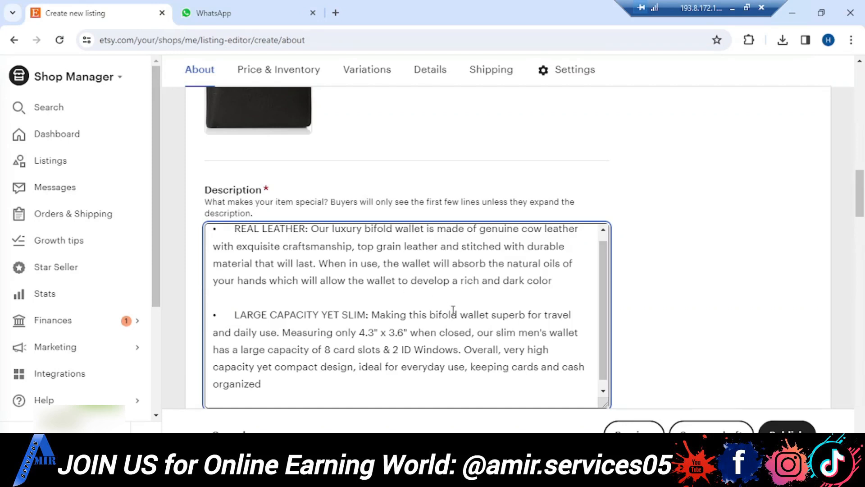
pyautogui.press('BackSpace')
pyautogui.press('Return')
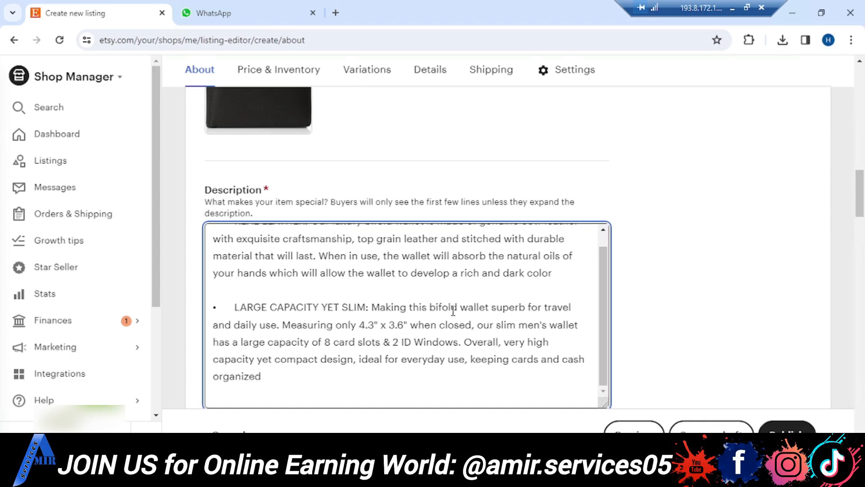
pyautogui.scroll(-2, 707, 336)
pyautogui.scroll(-5, 706, 336)
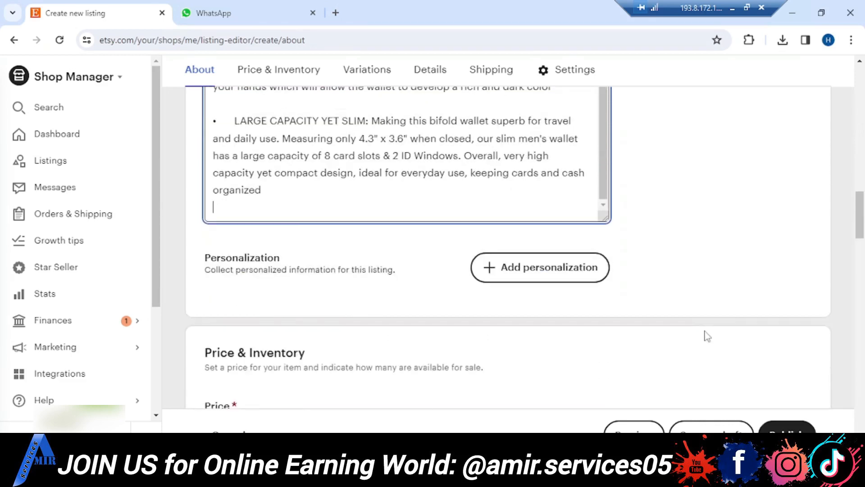
# - Set the listing's price to $35 and its quantity to 1
pyautogui.scroll(-2, 707, 336)
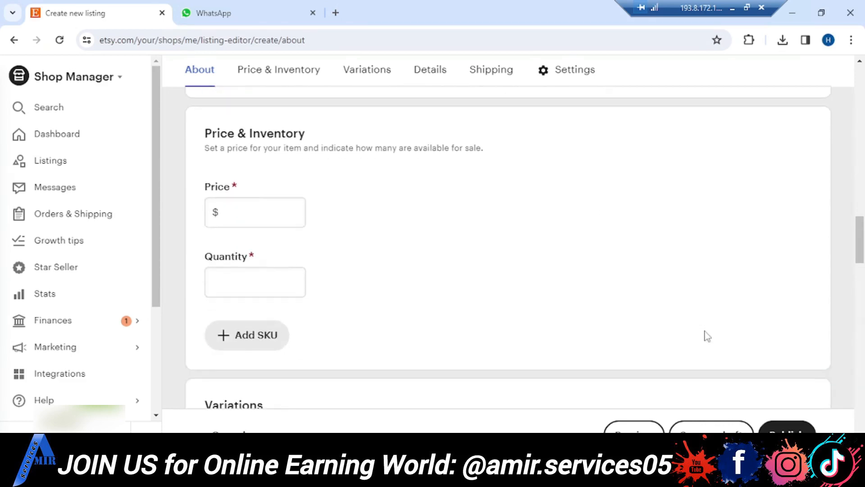
pyautogui.click(230, 200)
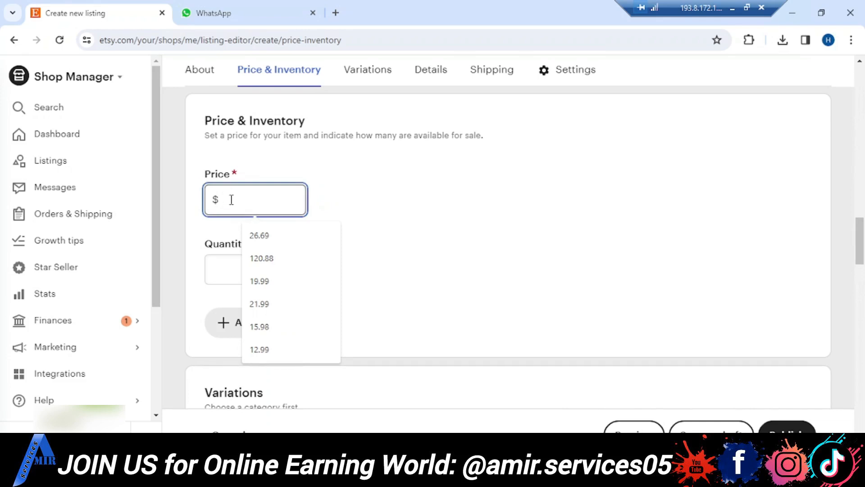
pyautogui.write('35')
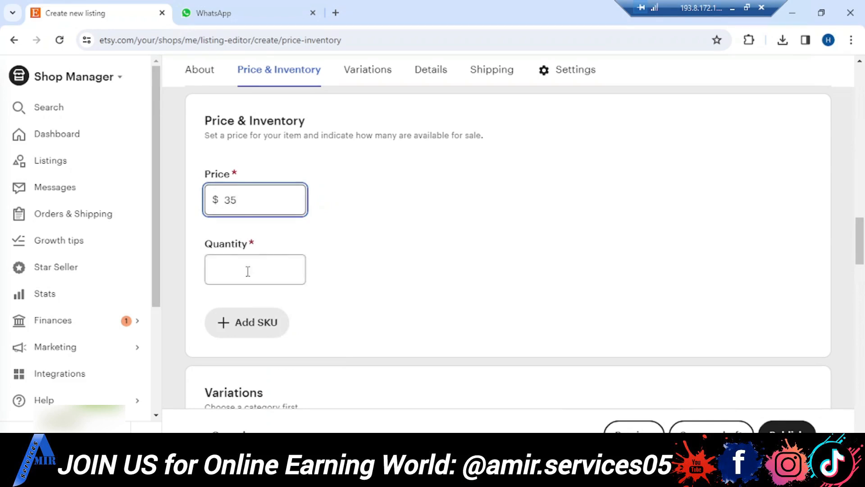
pyautogui.click(247, 270)
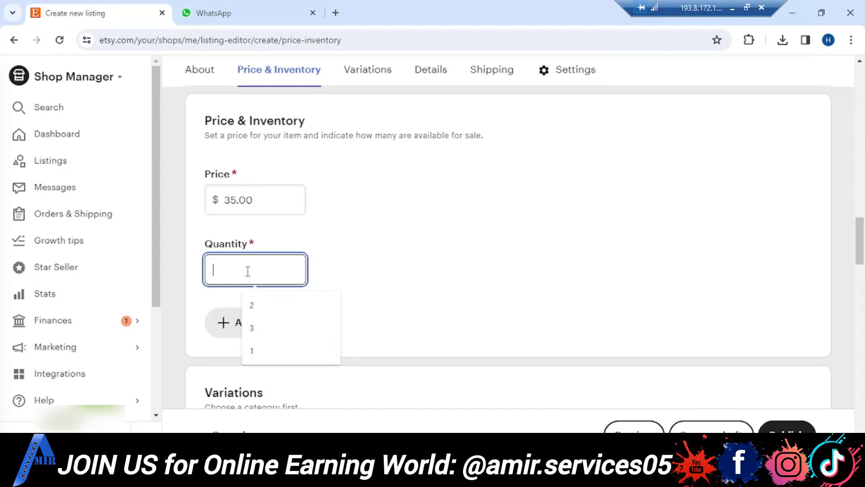
pyautogui.write('1')
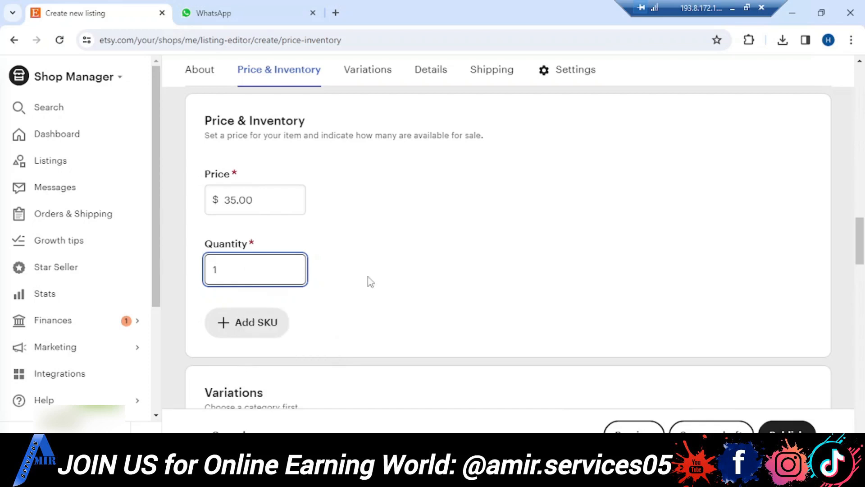
# - Search the categories for "leather w" and assign the listing to Wallets under Bags & Purses, Wallets & Money Clips
pyautogui.scroll(-8, 370, 281)
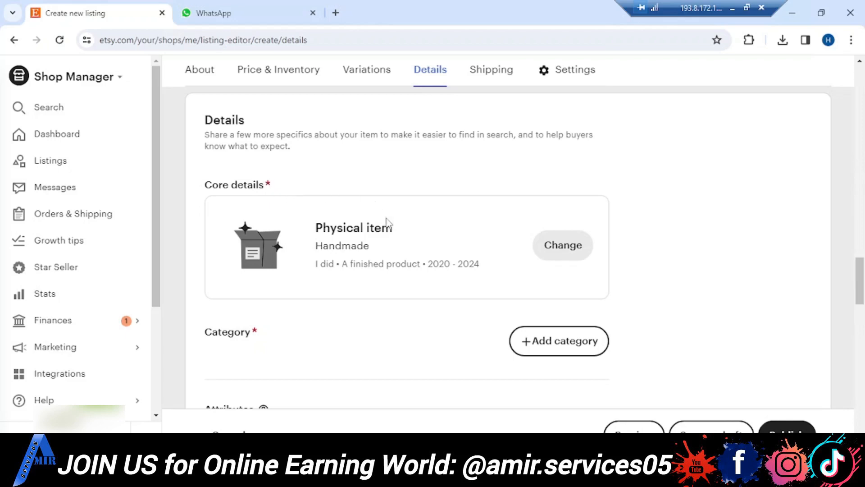
pyautogui.scroll(-1, 405, 310)
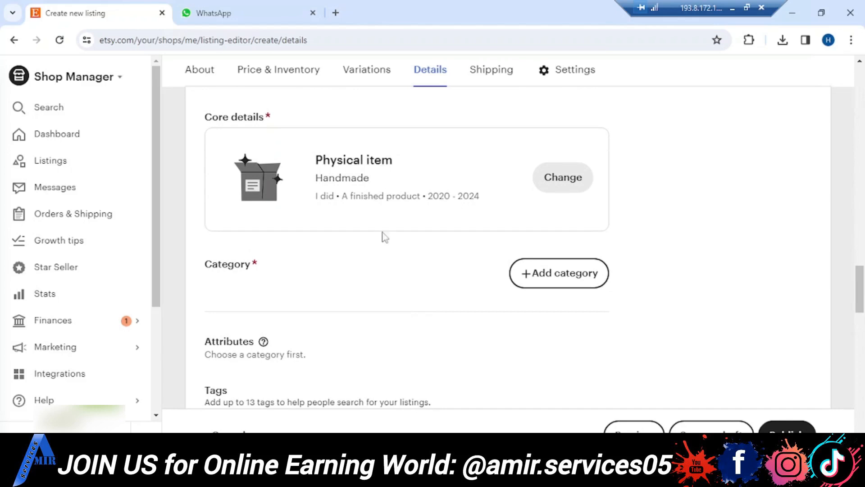
pyautogui.scroll(-2, 380, 255)
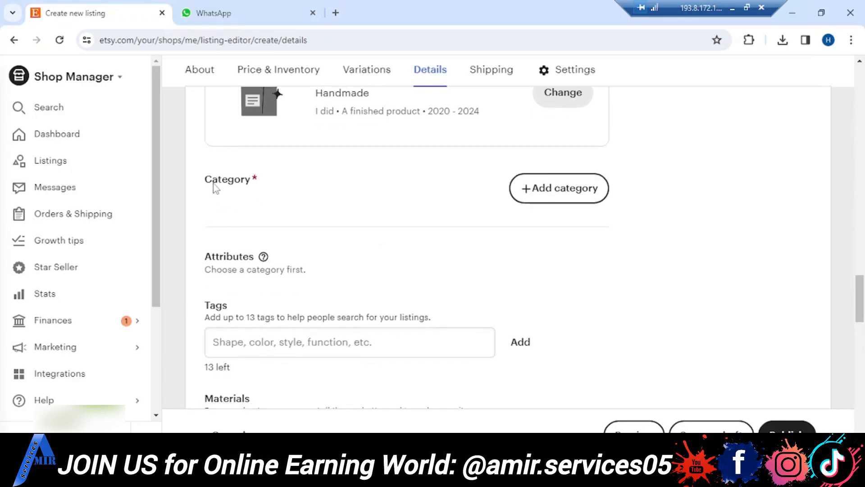
pyautogui.click(560, 197)
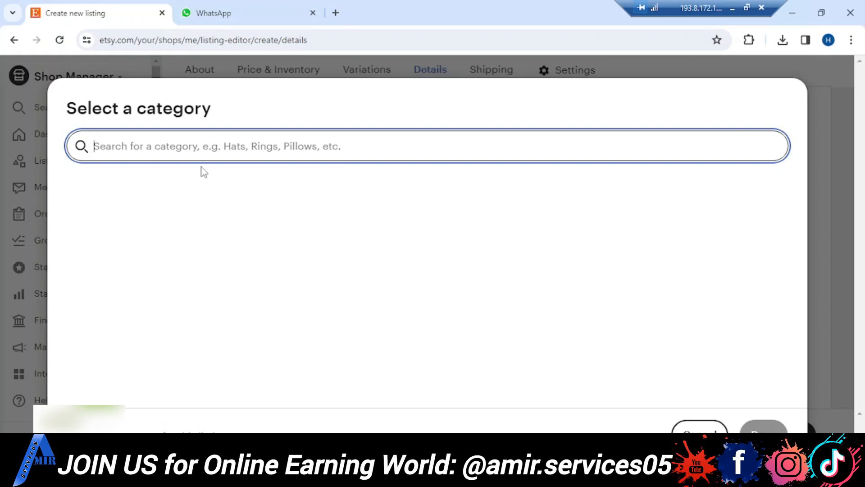
pyautogui.write('leather')
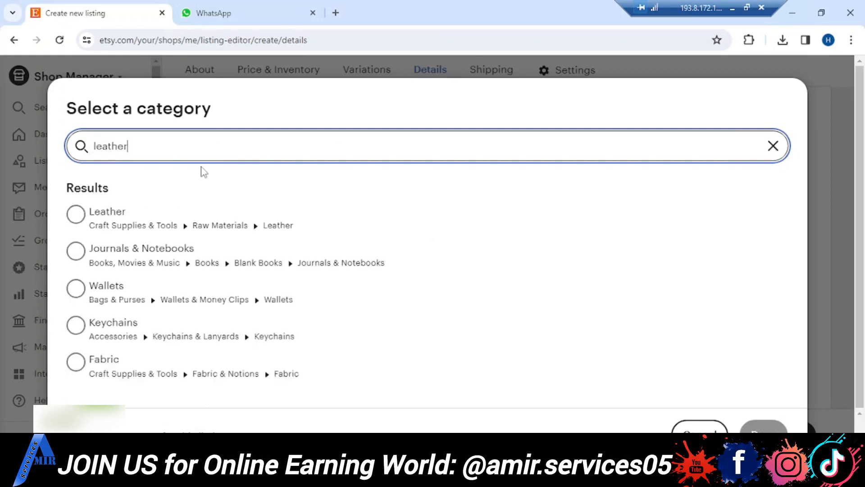
pyautogui.write(' w')
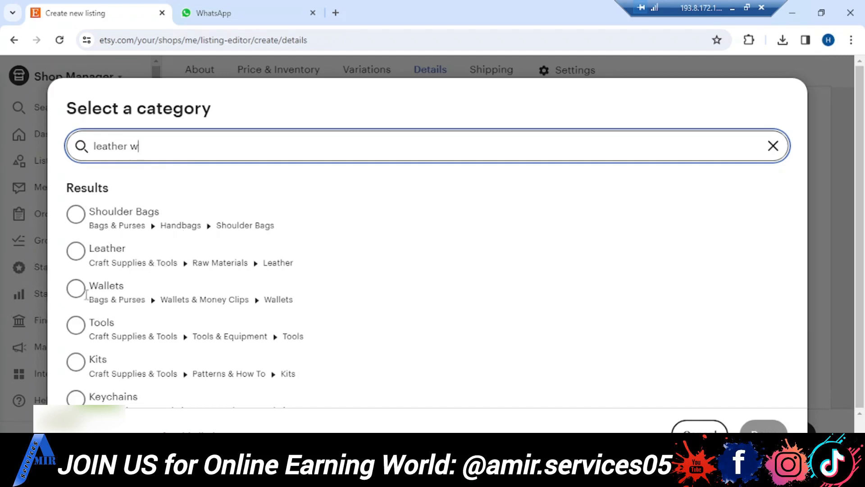
pyautogui.click(76, 288)
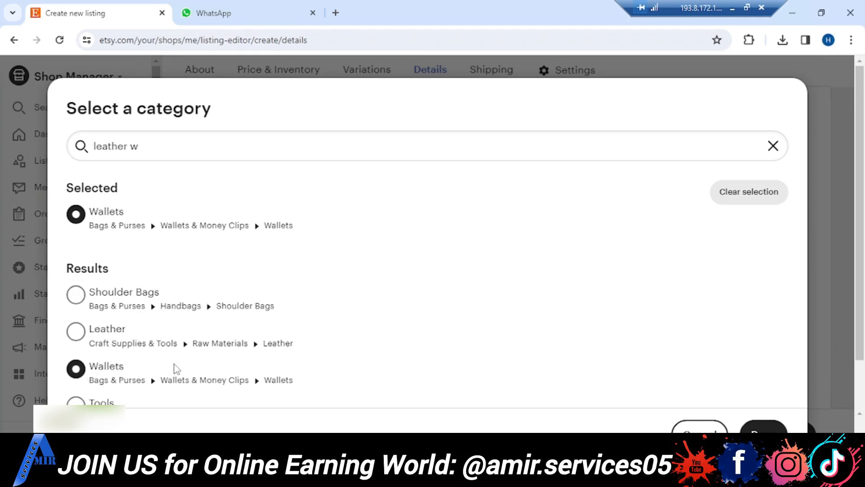
pyautogui.scroll(-3, 186, 366)
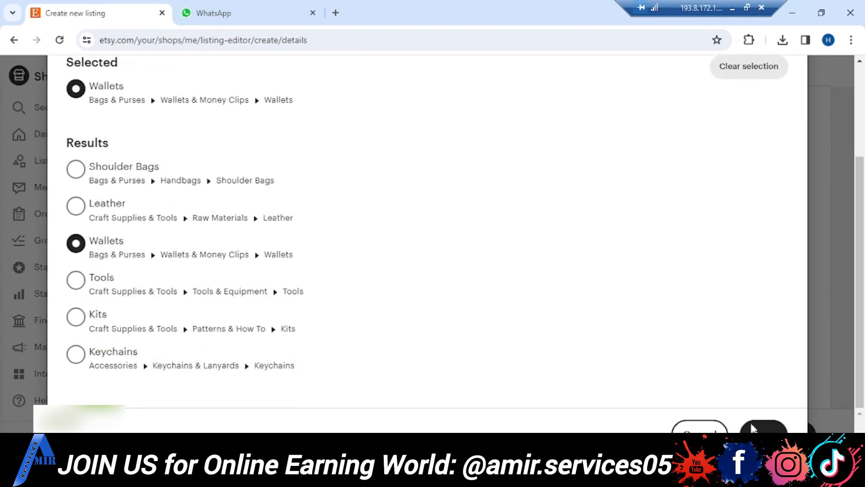
pyautogui.click(763, 428)
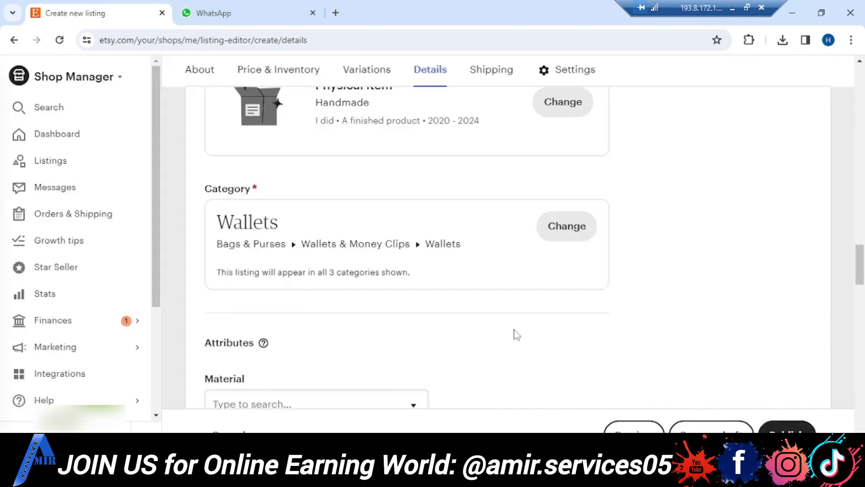
pyautogui.scroll(-4, 517, 334)
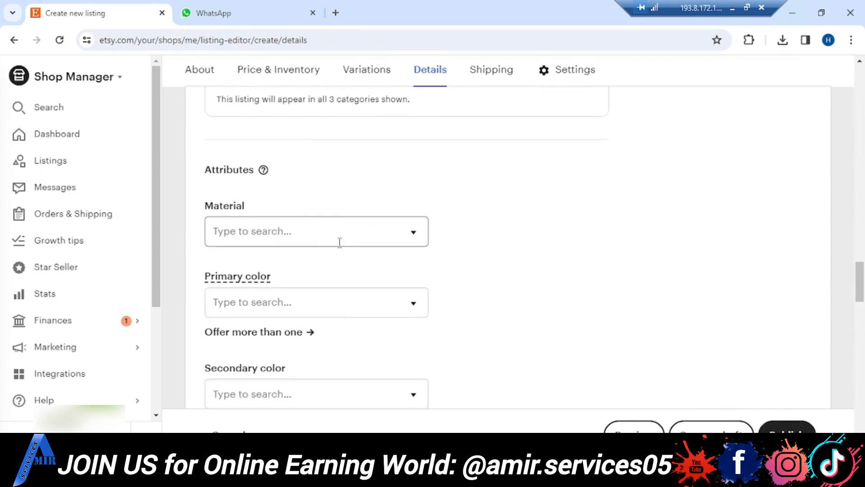
pyautogui.click(387, 230)
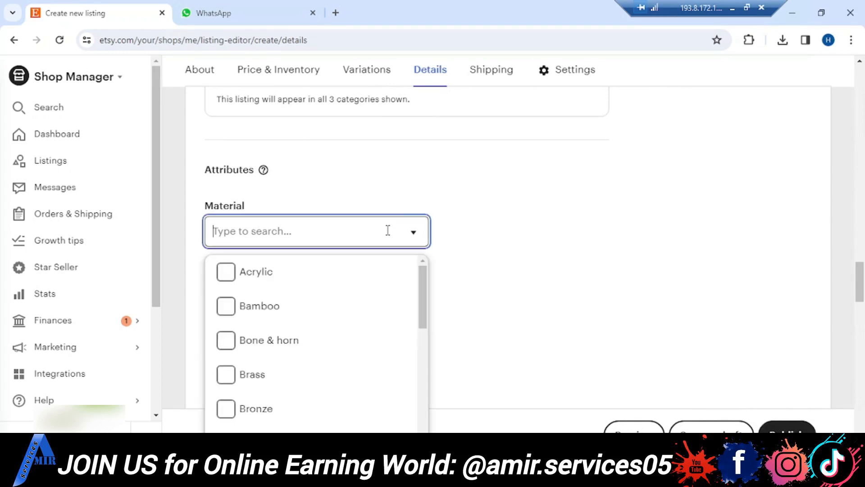
pyautogui.click(494, 234)
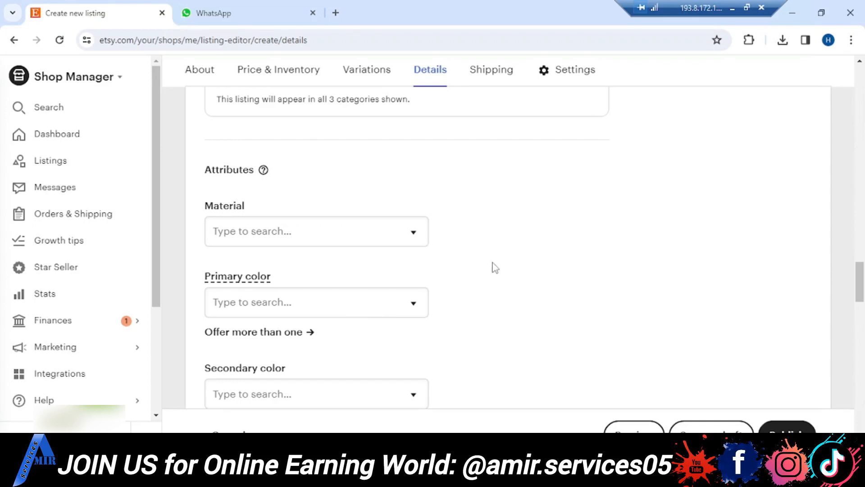
# - Copy the keywords "Leather Wallet", "Leather Wallet for Men" and "Slim Leather Wallet" from the Word document into the listing's tags field
pyautogui.scroll(-3, 495, 267)
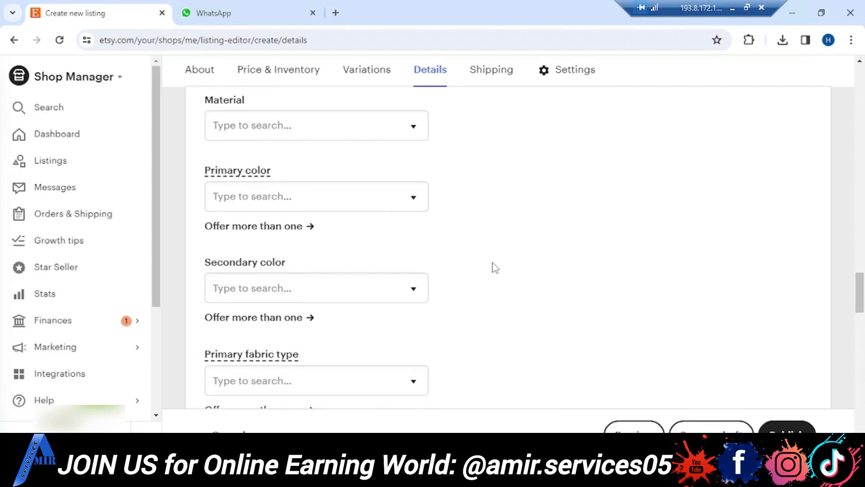
pyautogui.scroll(-3, 495, 267)
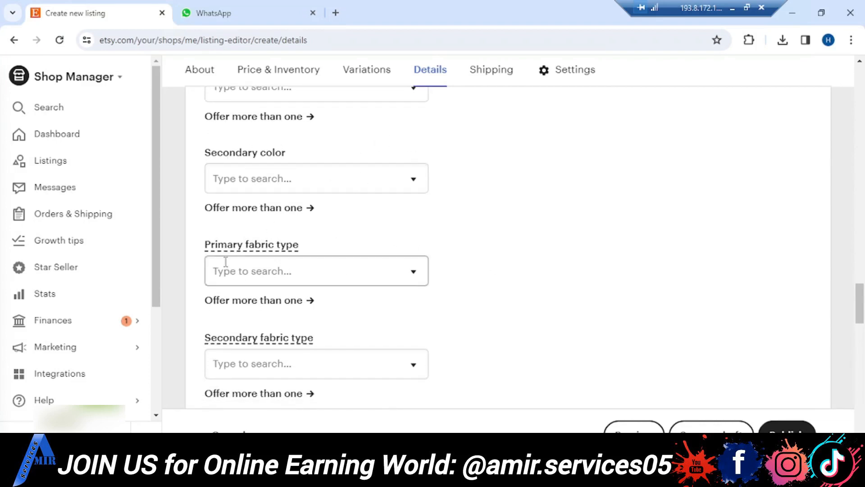
pyautogui.scroll(-5, 334, 318)
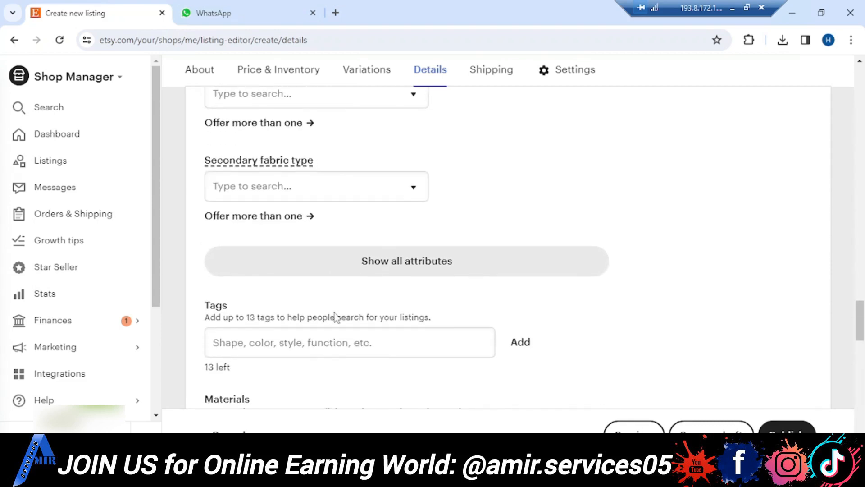
pyautogui.scroll(-3, 334, 315)
pyautogui.click(352, 215)
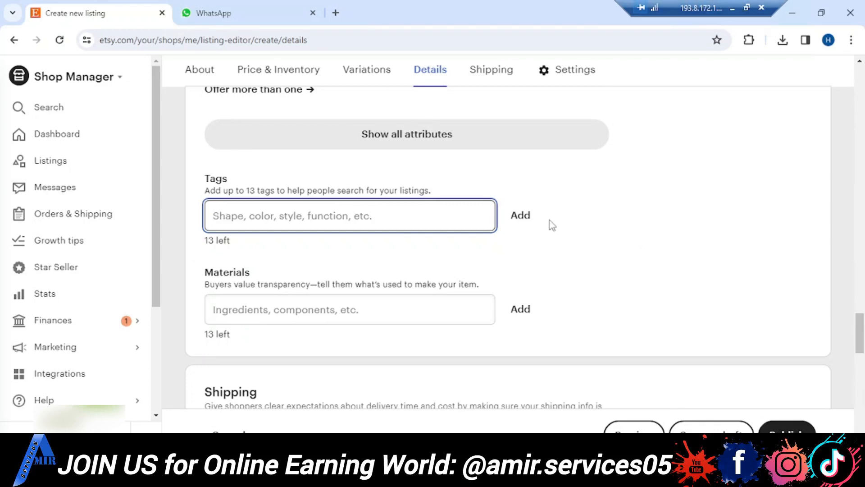
pyautogui.click(733, 8)
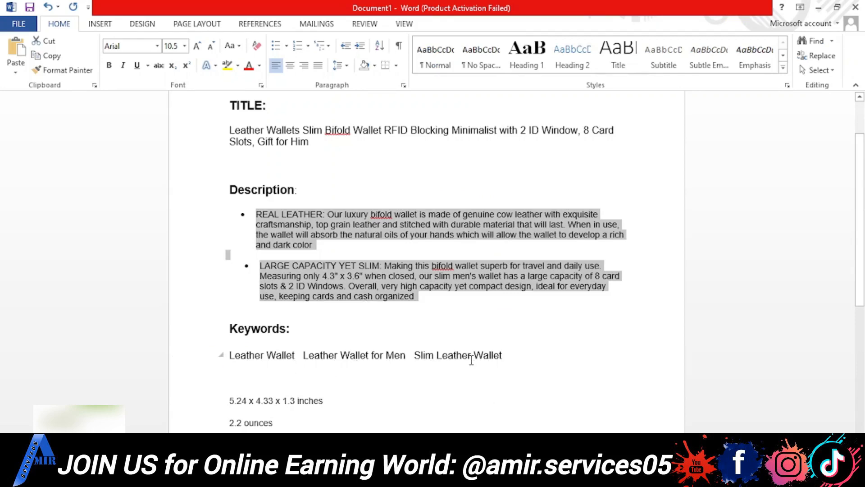
pyautogui.moveTo(230, 355); pyautogui.dragTo(499, 372)
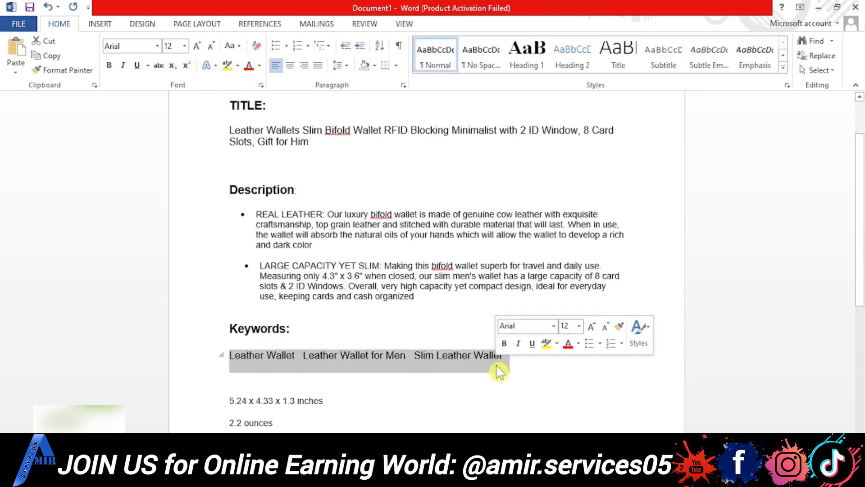
pyautogui.hotkey('ctrl', 'c')
pyautogui.hotkey('alt', 'Tab')
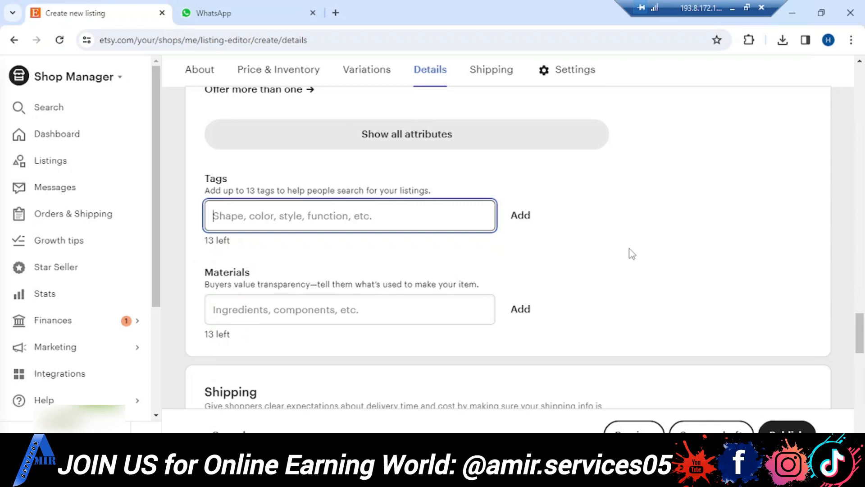
pyautogui.hotkey('ctrl', 'v')
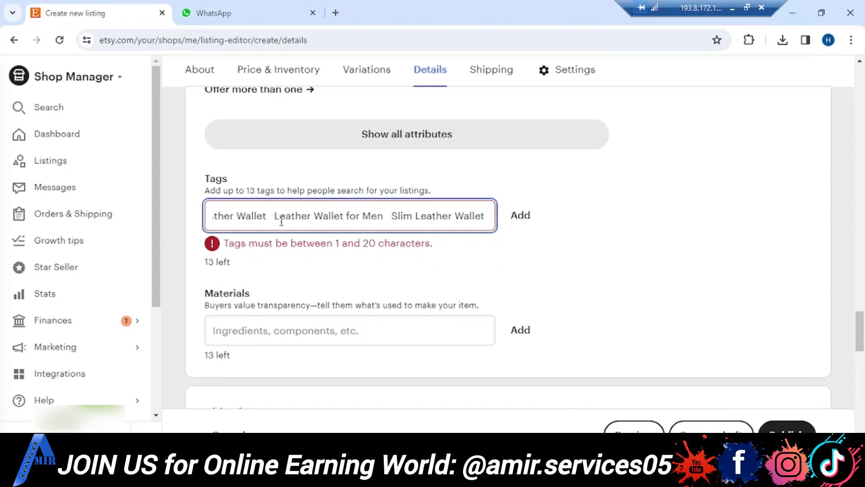
# - Trim the pasted keywords to "Leather Wallet" and add it as a tag
pyautogui.moveTo(272, 218); pyautogui.dragTo(507, 224)
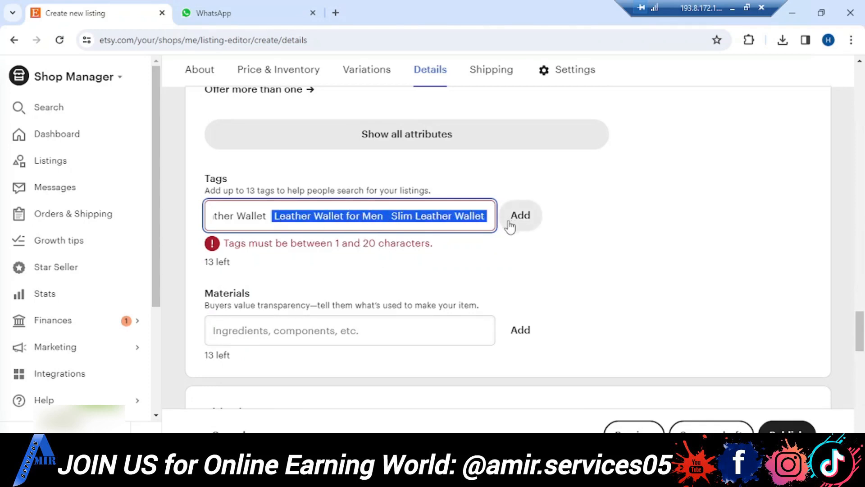
pyautogui.press('BackSpace')
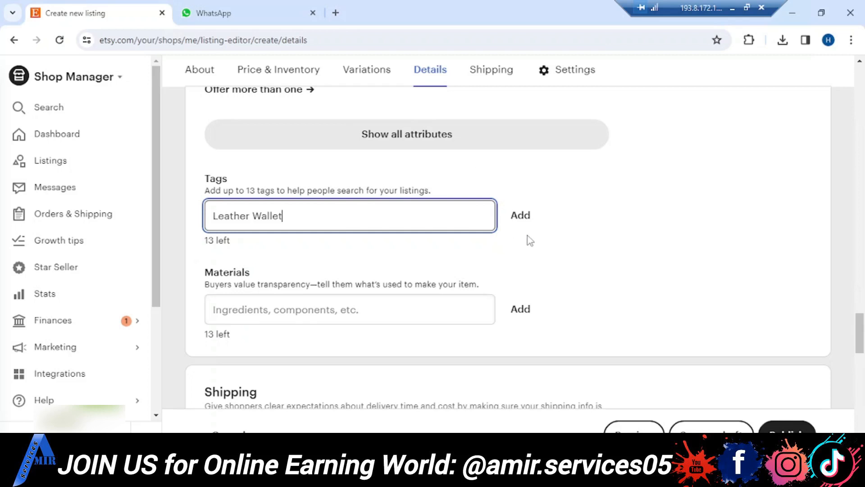
pyautogui.click(527, 216)
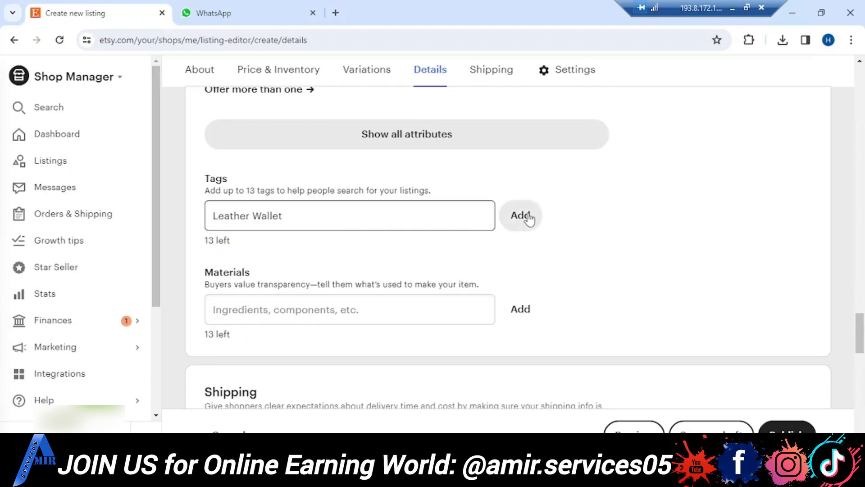
# - Paste the copied keywords into the tags field again, keep only "Leather Wallet for Men" and try to add it as a tag
pyautogui.click(383, 216)
pyautogui.hotkey('ctrl', 'v')
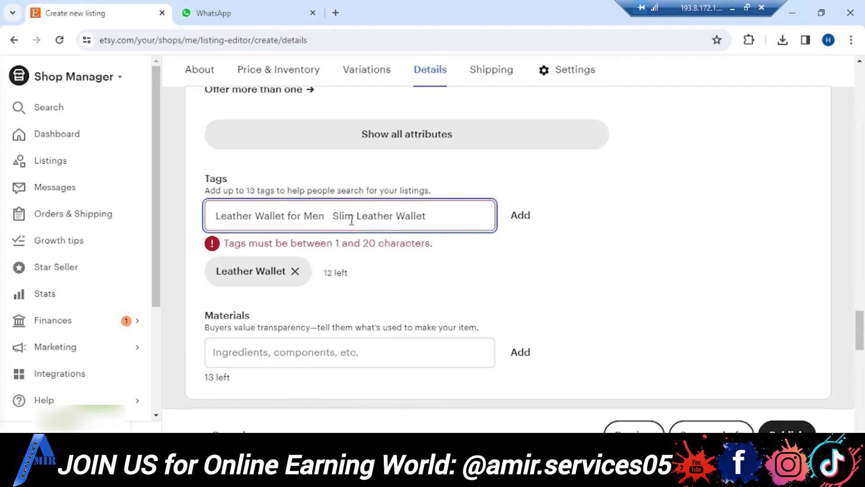
pyautogui.moveTo(332, 217); pyautogui.dragTo(446, 215)
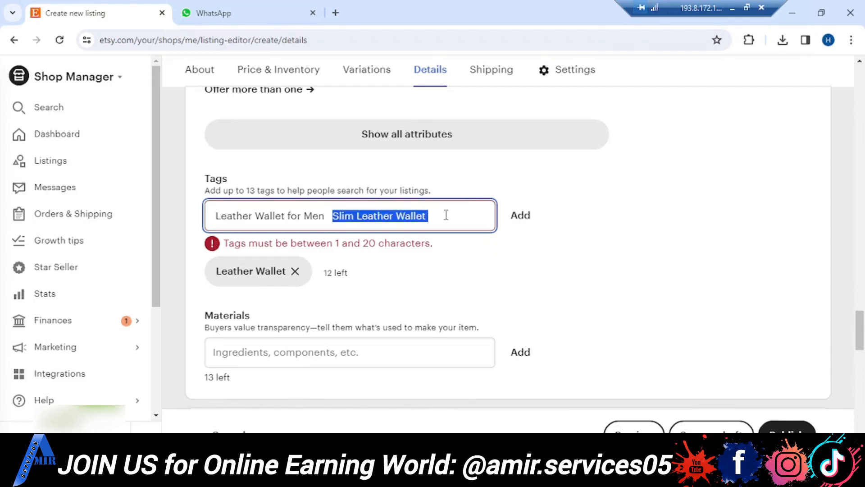
pyautogui.press('BackSpace')
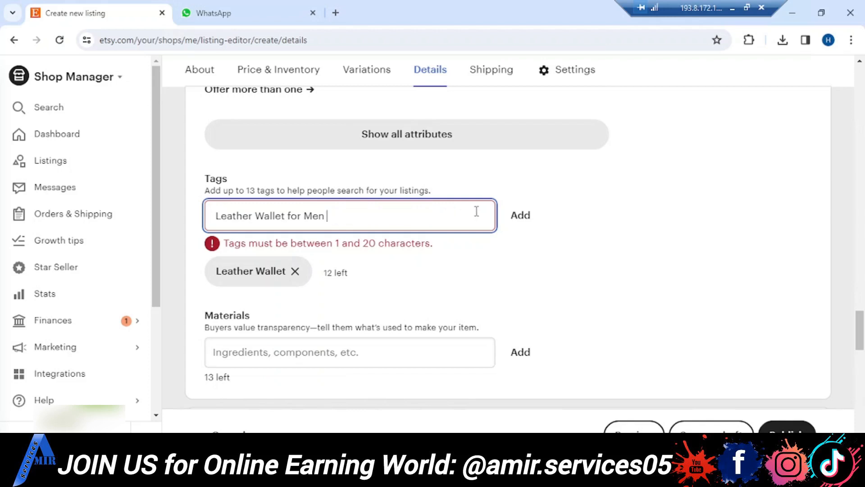
pyautogui.click(519, 216)
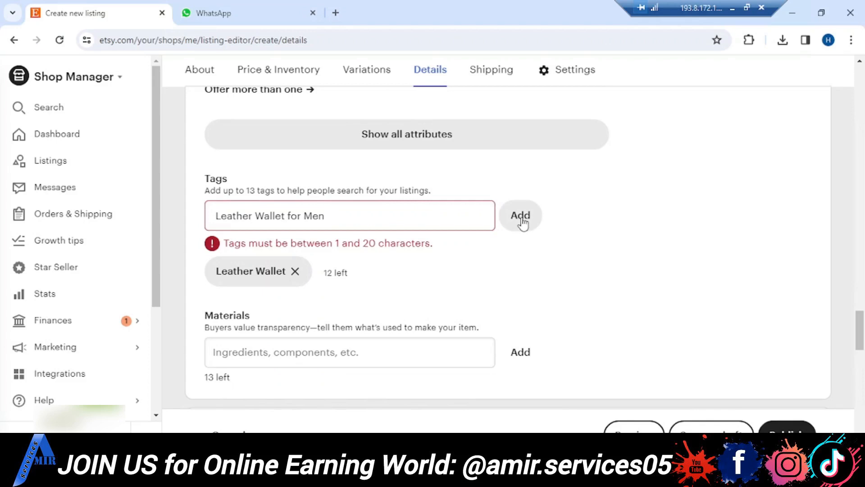
# - Shorten the tag text to "Leather Wallet Men" by removing "for" and submit it as a tag
pyautogui.click(379, 220)
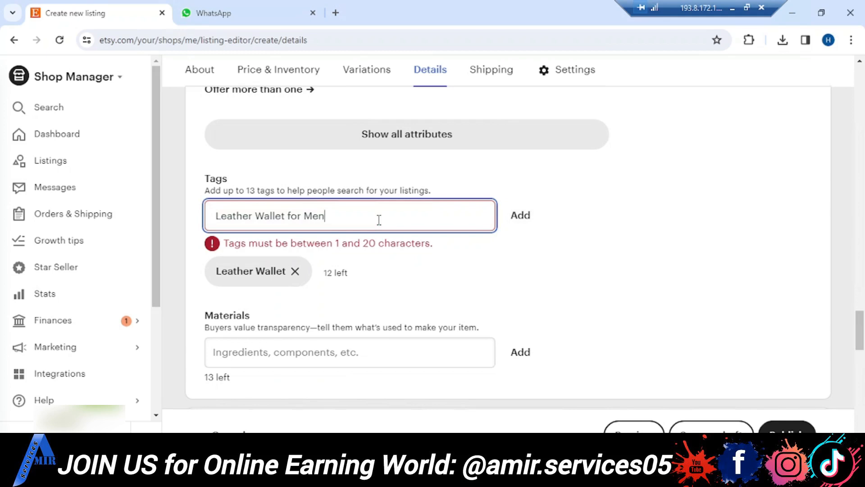
pyautogui.click(301, 216)
pyautogui.press('BackSpace')
pyautogui.press('BackSpace')
pyautogui.press('BackSpace')
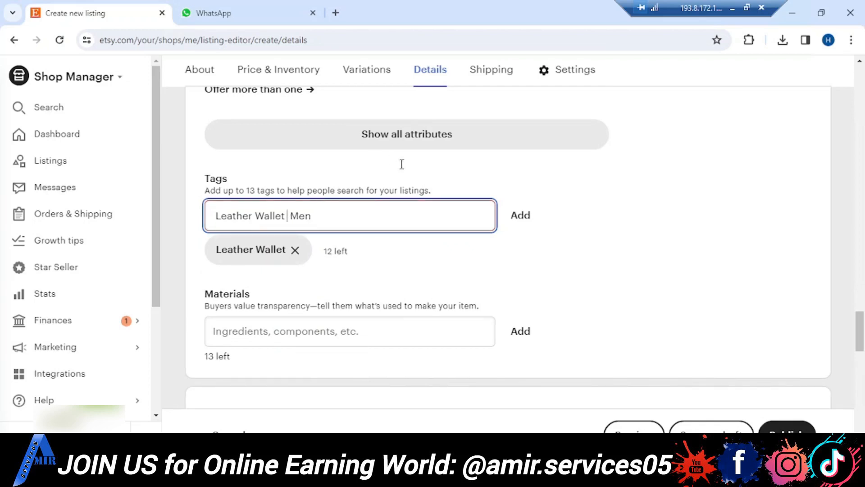
pyautogui.click(519, 216)
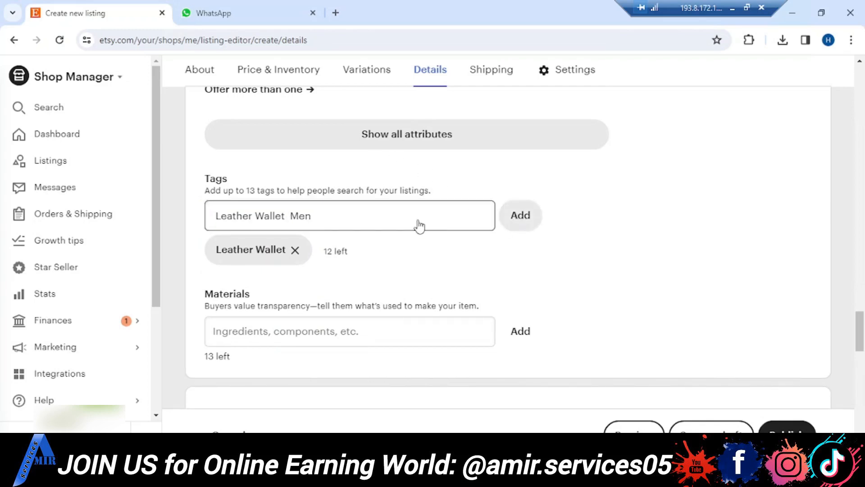
# - Paste the copied keywords into the tags field, keep only "Slim Leather Wallet" and add it as a tag
pyautogui.click(411, 217)
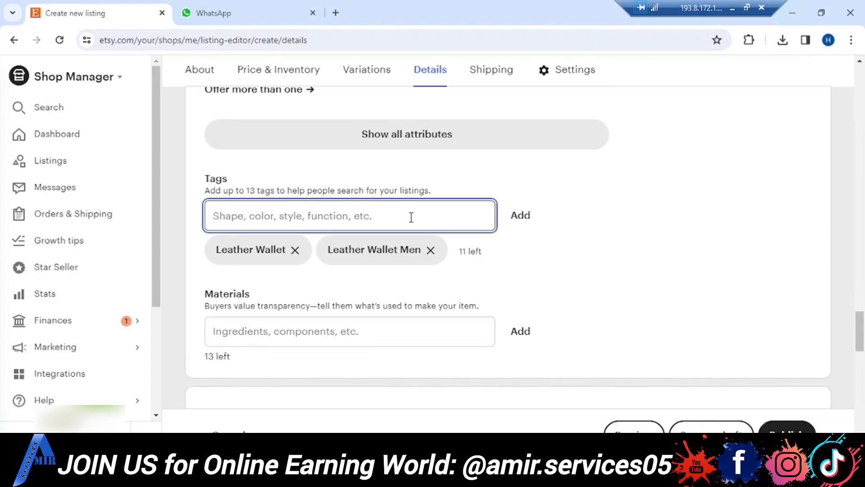
pyautogui.hotkey('ctrl', 'v')
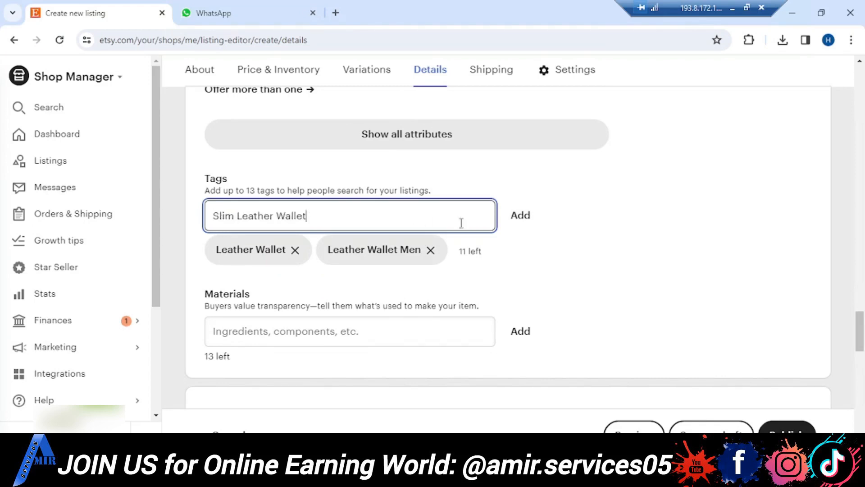
pyautogui.click(522, 223)
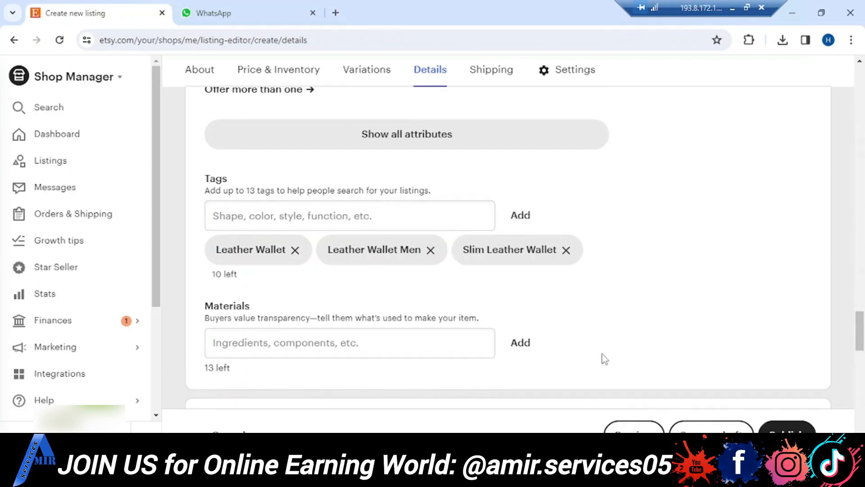
# - Enter "Leather" in the listing's materials field using the suggested entry
pyautogui.scroll(-4, 605, 359)
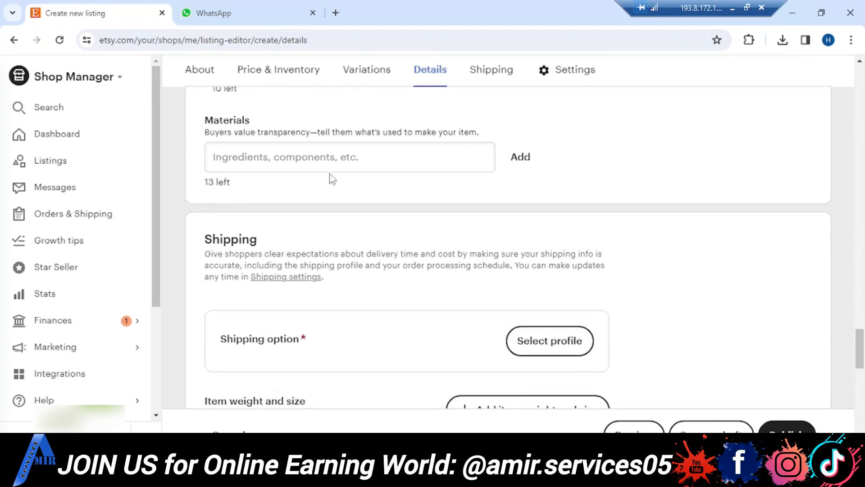
pyautogui.click(369, 160)
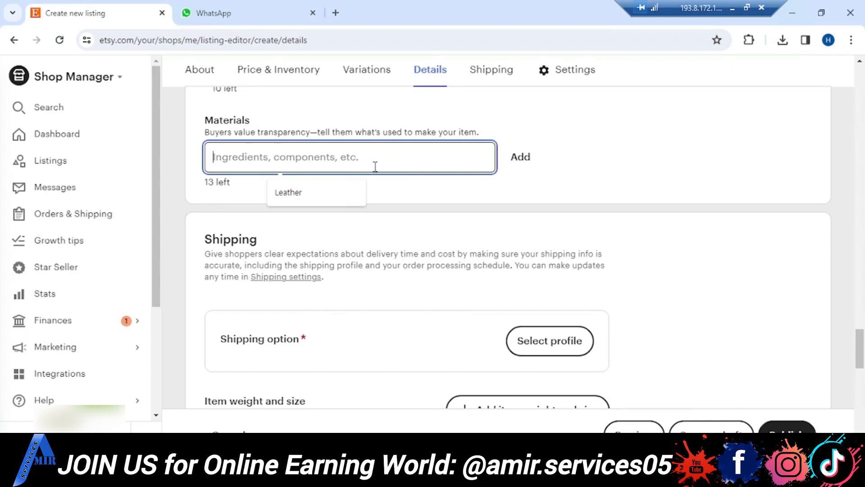
pyautogui.click(317, 202)
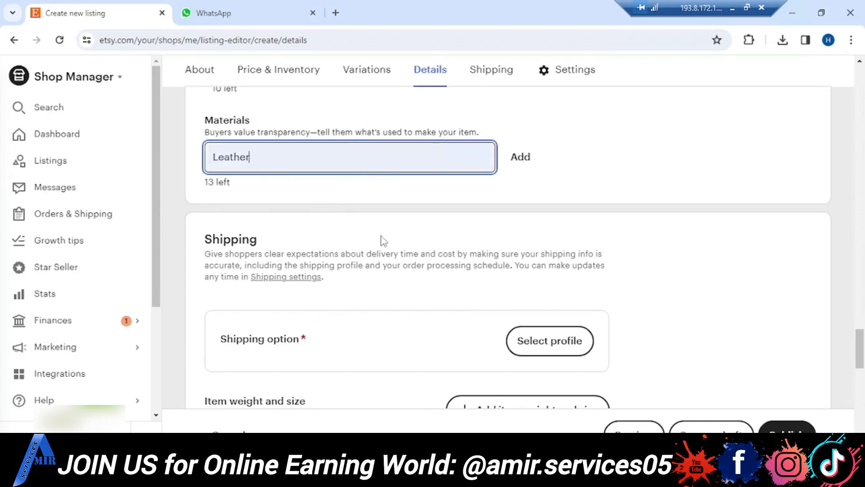
# - View the available shipping profiles for the listing's shipping option, leaving without choosing one
pyautogui.scroll(-2, 383, 240)
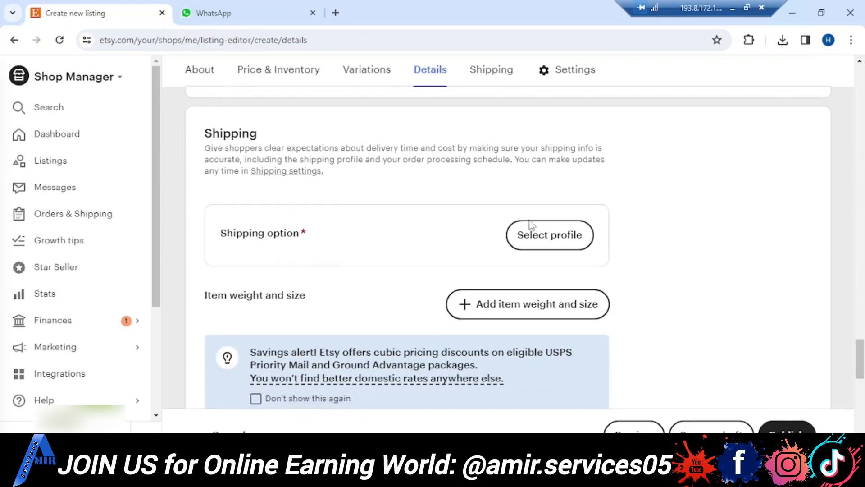
pyautogui.click(537, 239)
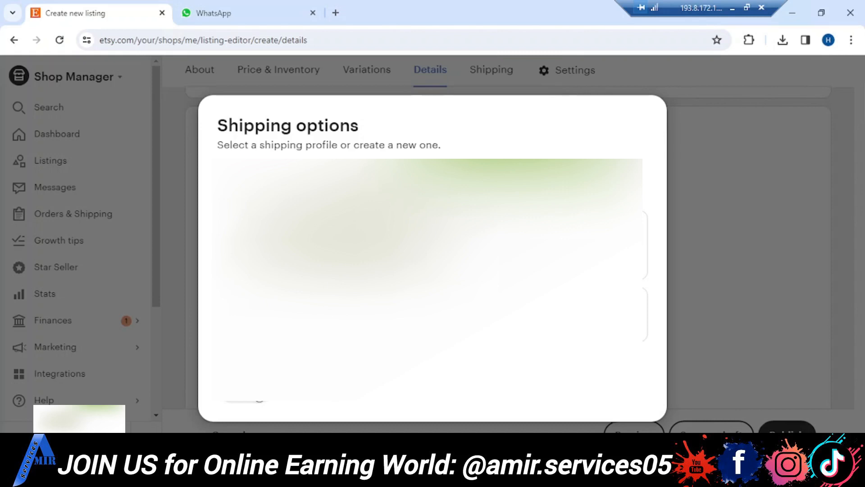
pyautogui.click(257, 391)
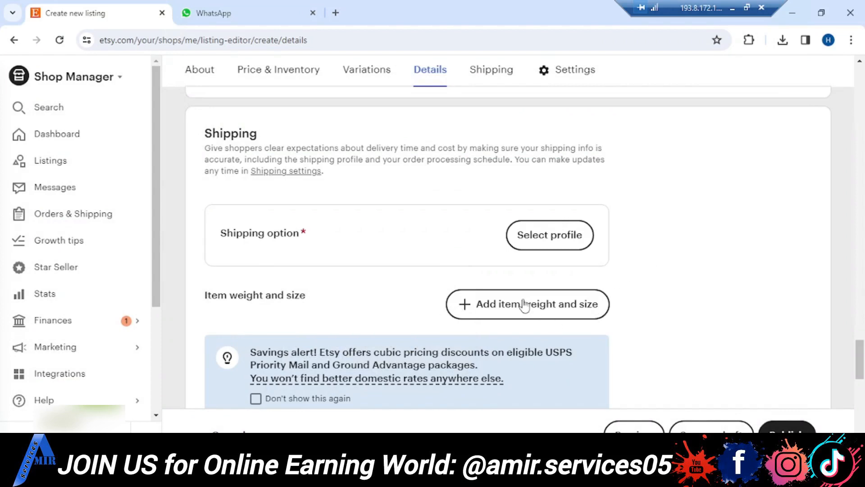
# - Add the item weight and size fields to the listing's shipping section
pyautogui.scroll(-2, 623, 251)
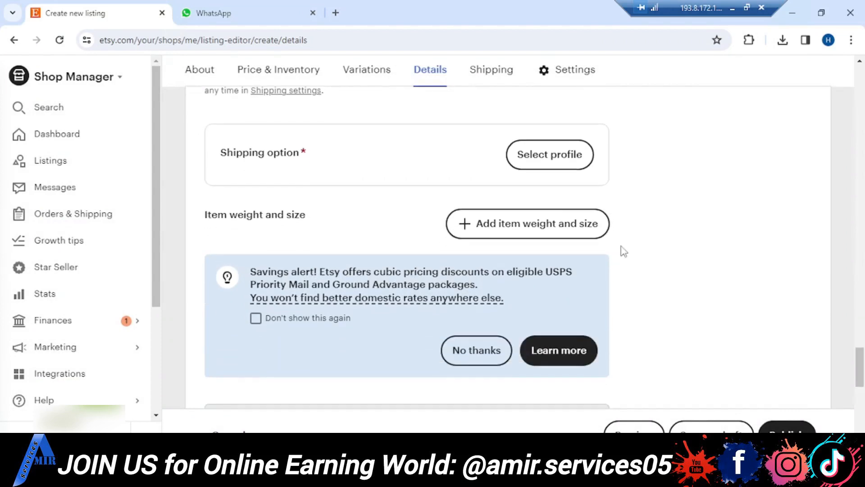
pyautogui.scroll(3, 621, 249)
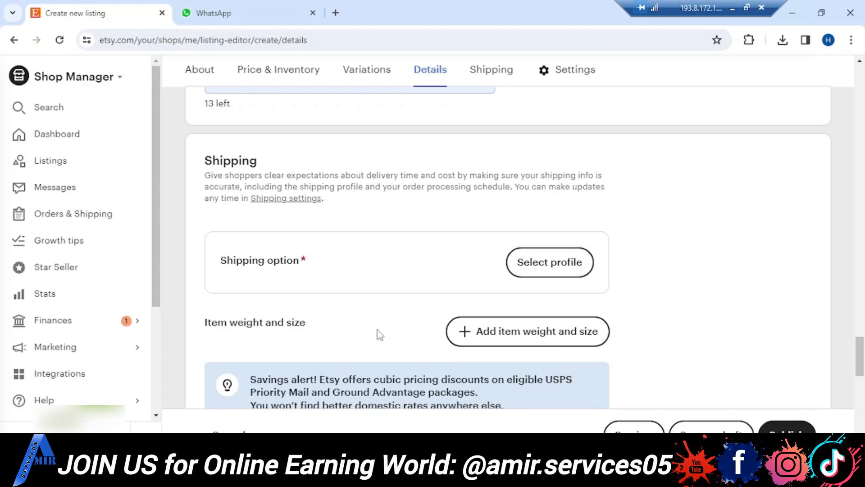
pyautogui.click(508, 335)
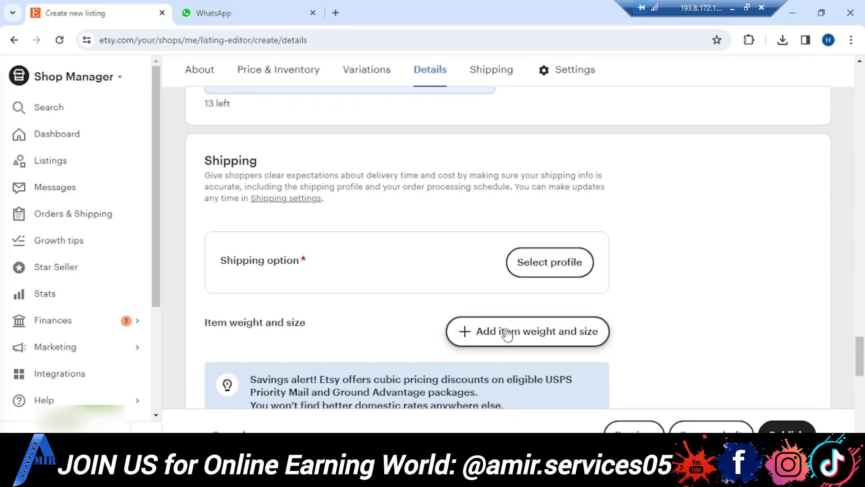
pyautogui.scroll(-3, 534, 351)
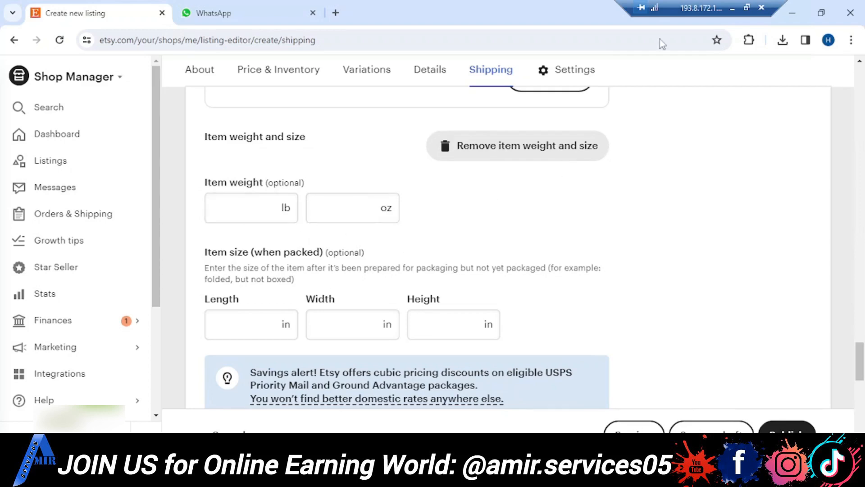
# - Switch to the Word document and look up the wallet's dimensions and weight below the keywords
pyautogui.click(734, 14)
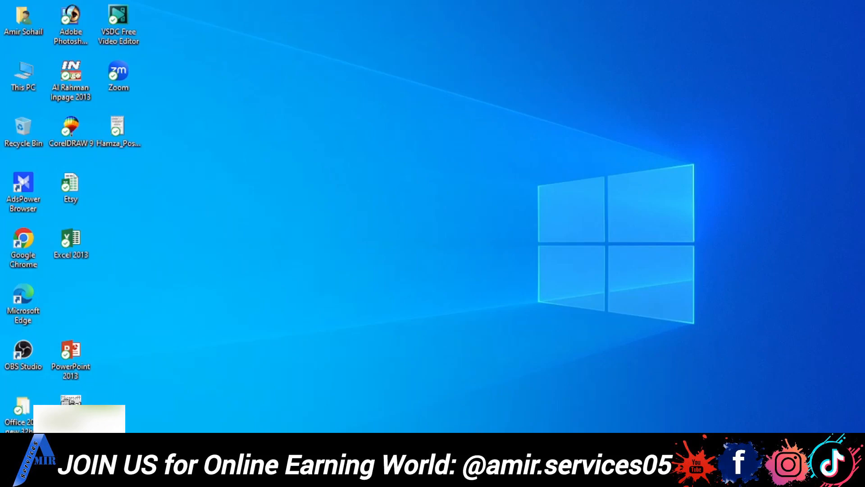
pyautogui.click(315, 475)
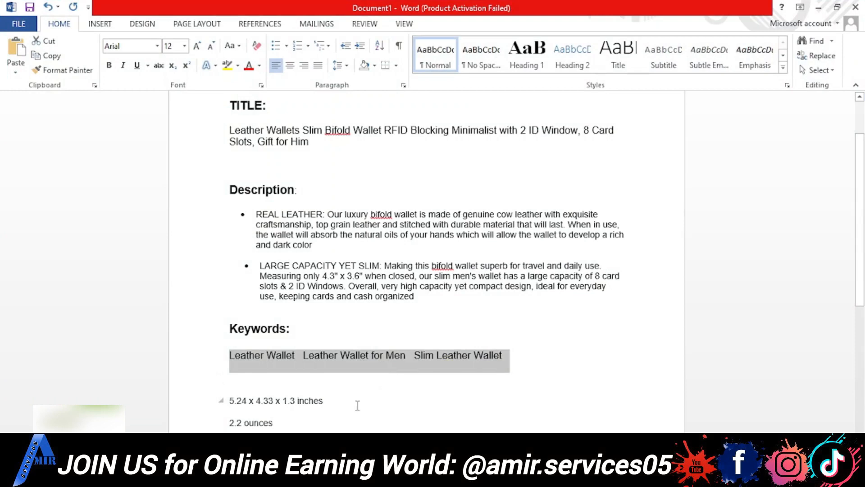
pyautogui.scroll(-5, 358, 406)
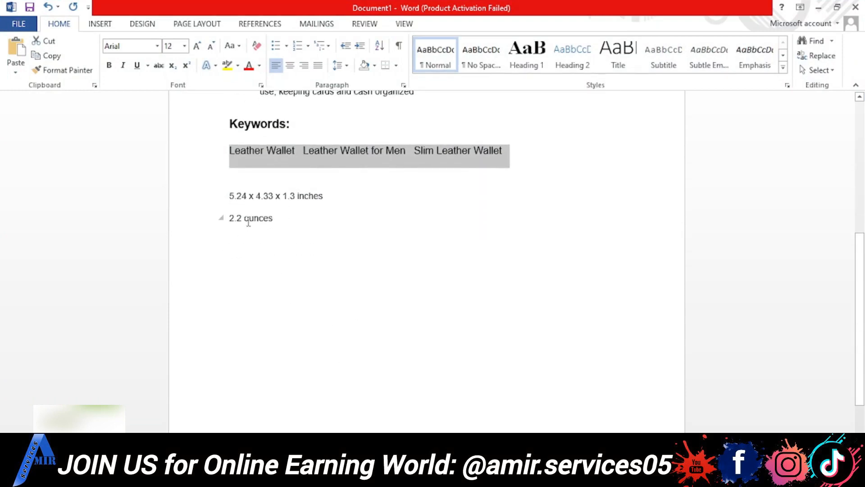
pyautogui.moveTo(230, 195); pyautogui.dragTo(295, 193)
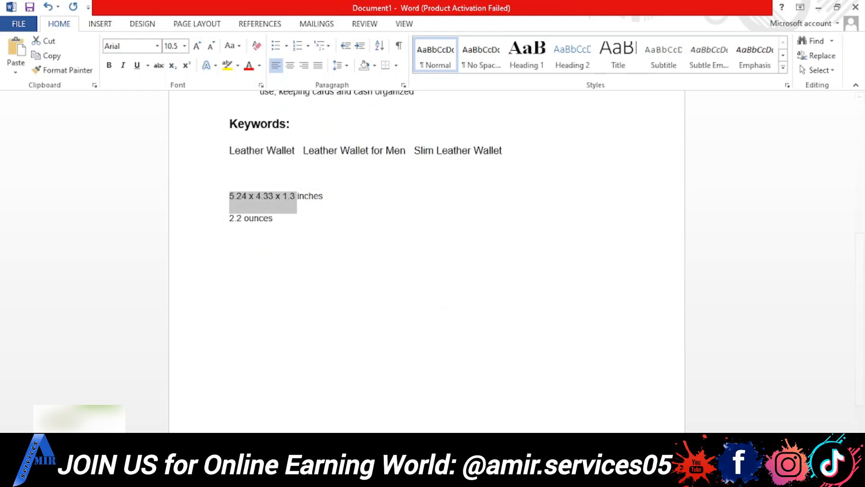
# - Back in the Etsy listing, set the item weight to 1 lb 2.2 oz and the packed size to 5.24 x 4.33 x 1.3 in
pyautogui.click(445, 475)
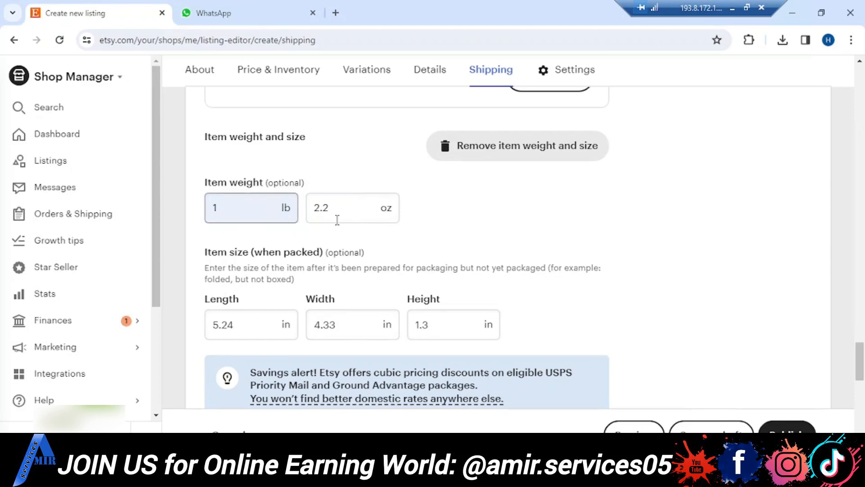
pyautogui.click(337, 220)
# - Review the remaining listing settings: returns and exchanges, shop section, featuring and renewal options
pyautogui.scroll(-2, 586, 245)
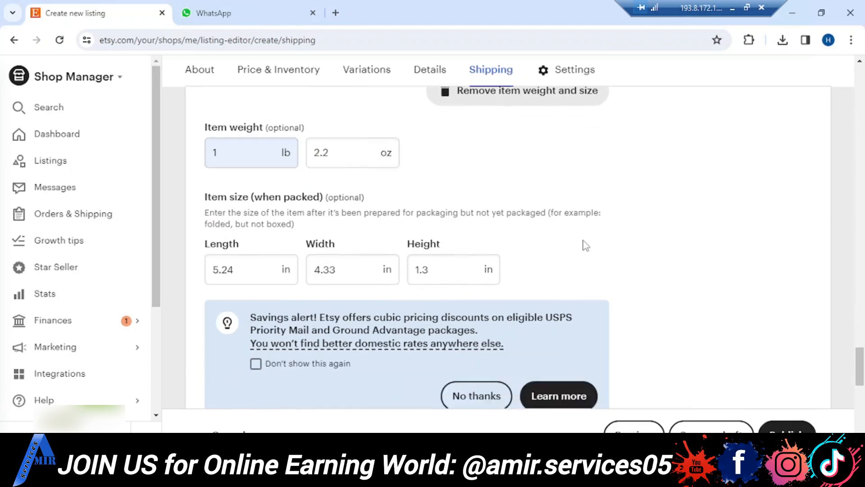
pyautogui.scroll(-8, 586, 246)
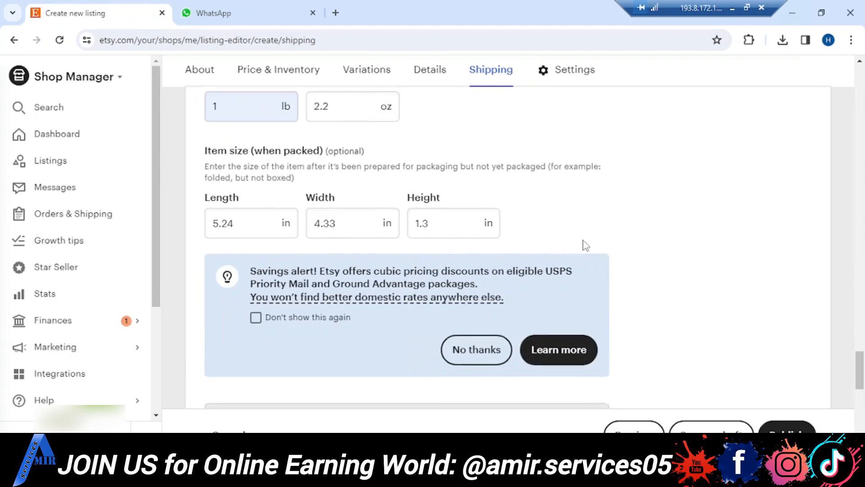
pyautogui.scroll(-1, 585, 246)
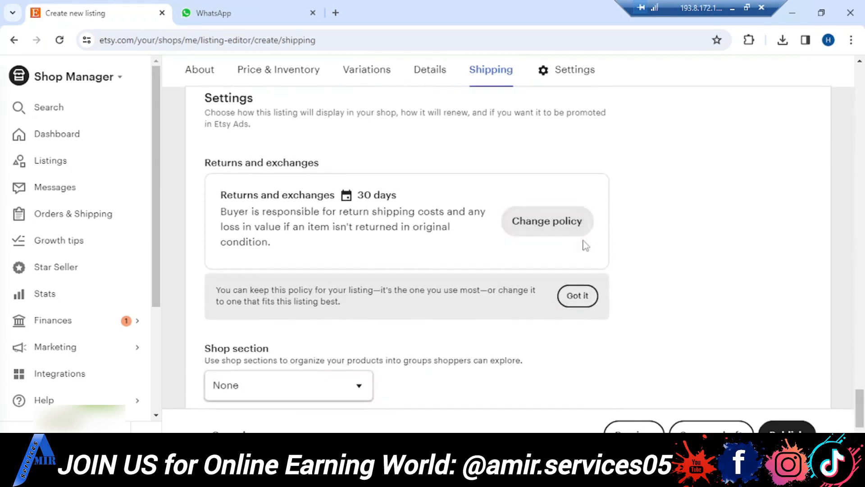
pyautogui.scroll(-4, 586, 246)
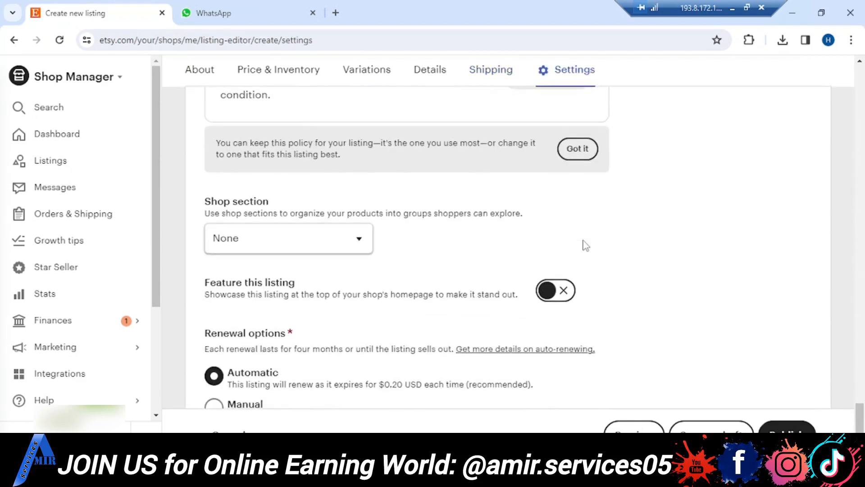
pyautogui.scroll(-3, 585, 245)
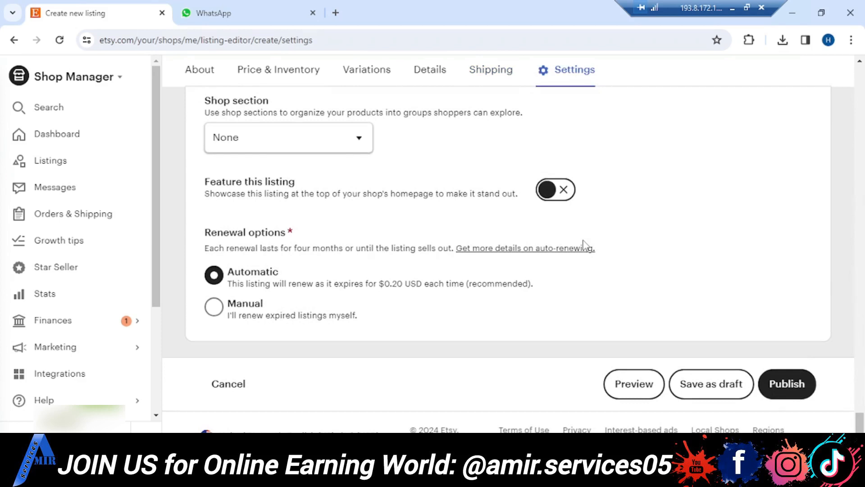